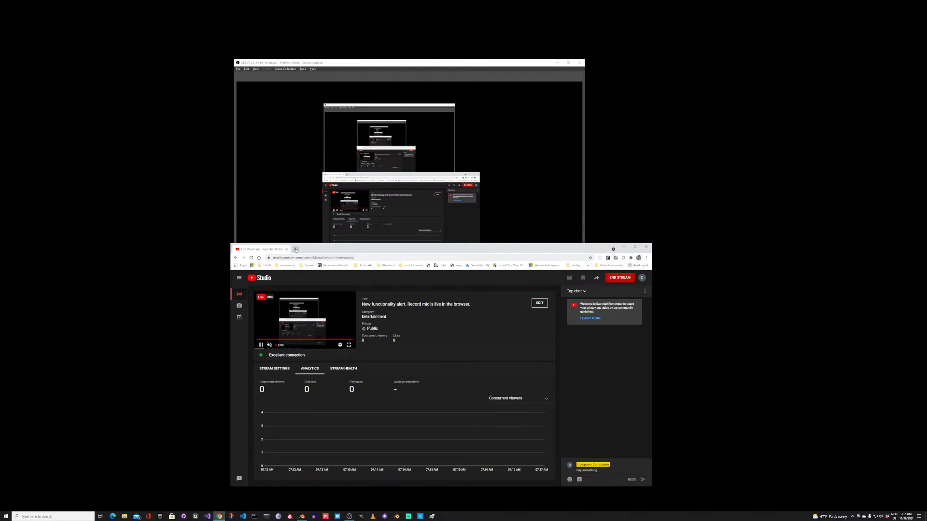
Step: Open composercompanion.art in a new browser tab and maximize the browser window
left_click(295, 249)
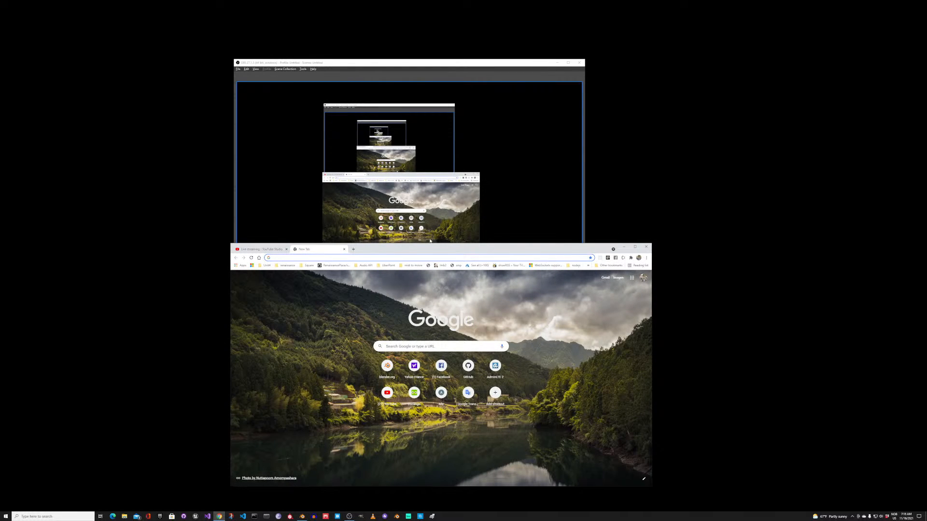
type("composercompanion.art")
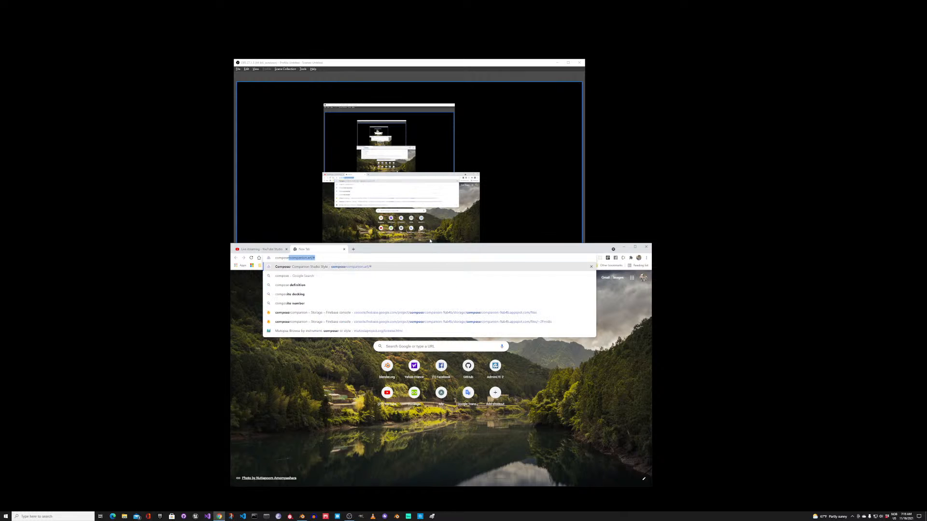
key("Return")
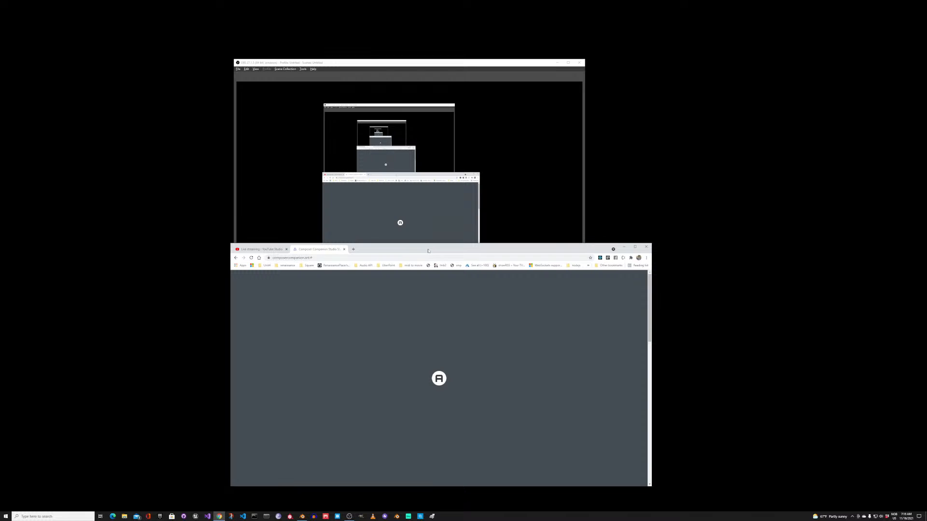
double_click(428, 250)
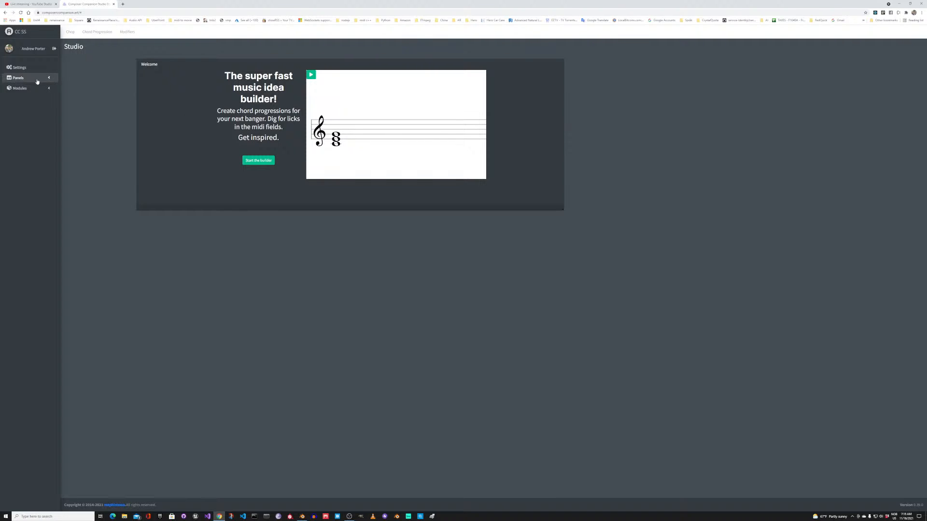
Step: Check the list of saved panels, and sign out of the account and back in with Google
left_click(19, 81)
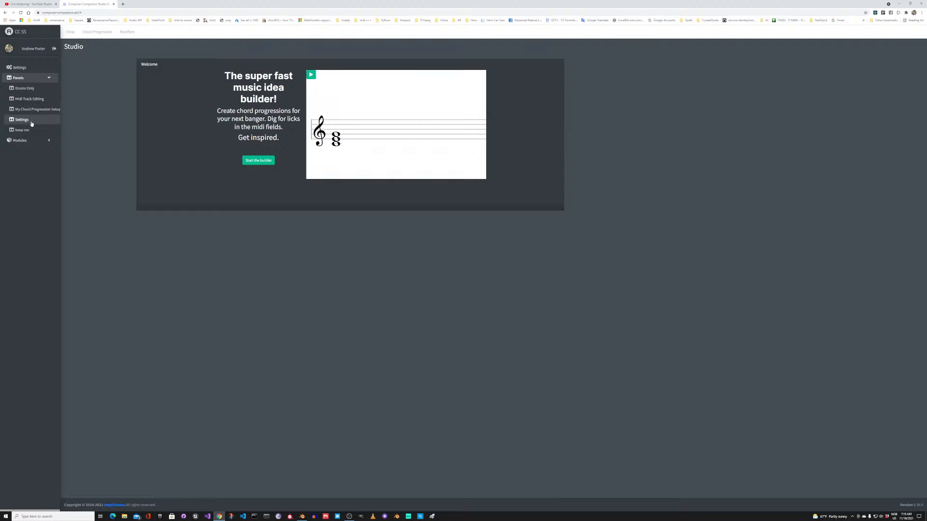
left_click(23, 80)
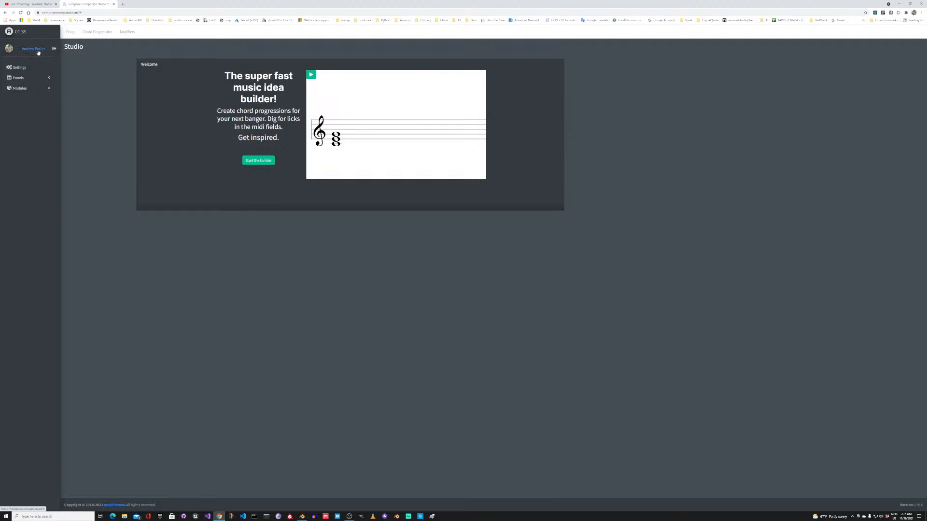
left_click(56, 50)
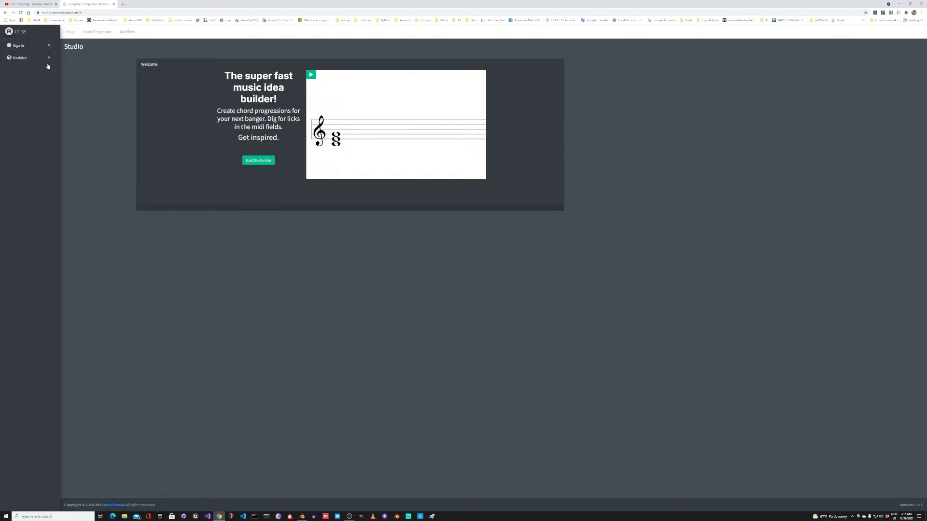
left_click(38, 47)
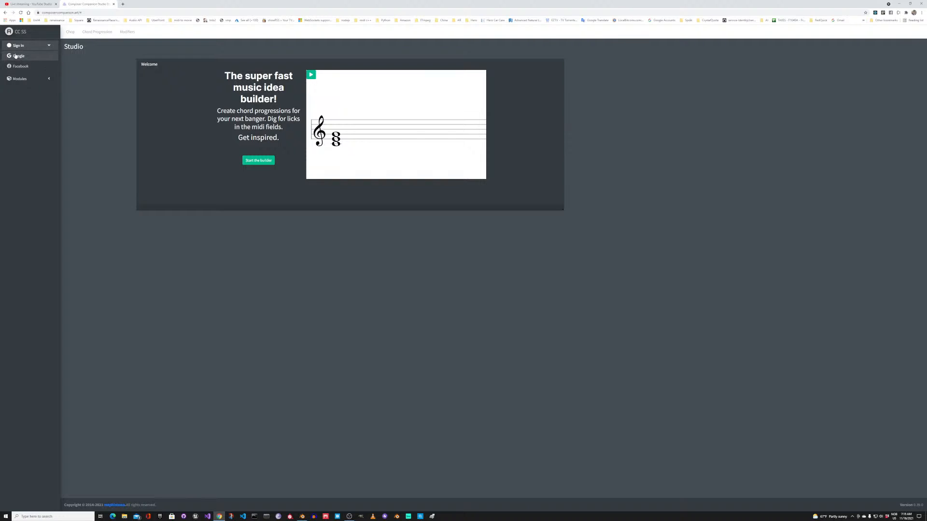
left_click(17, 56)
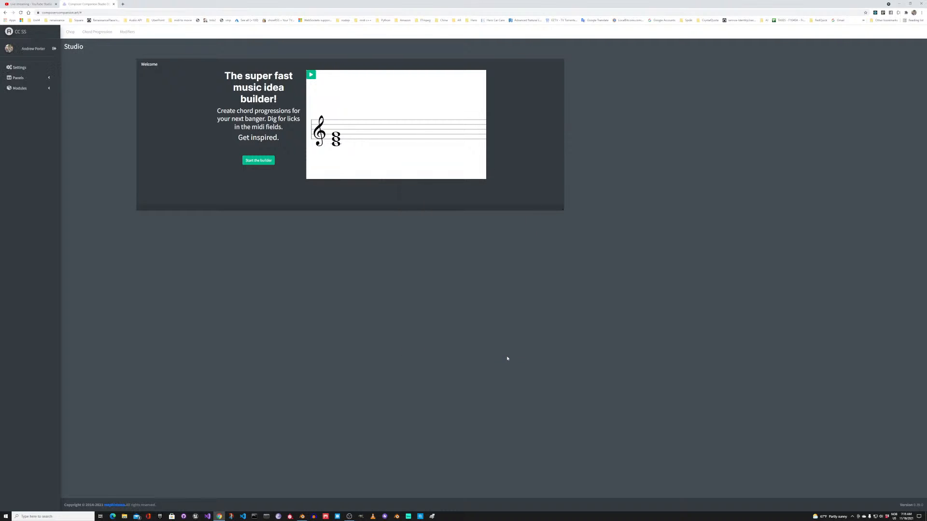
Step: Save the current panel arrangement as a new configuration named "asdf"
left_click(47, 77)
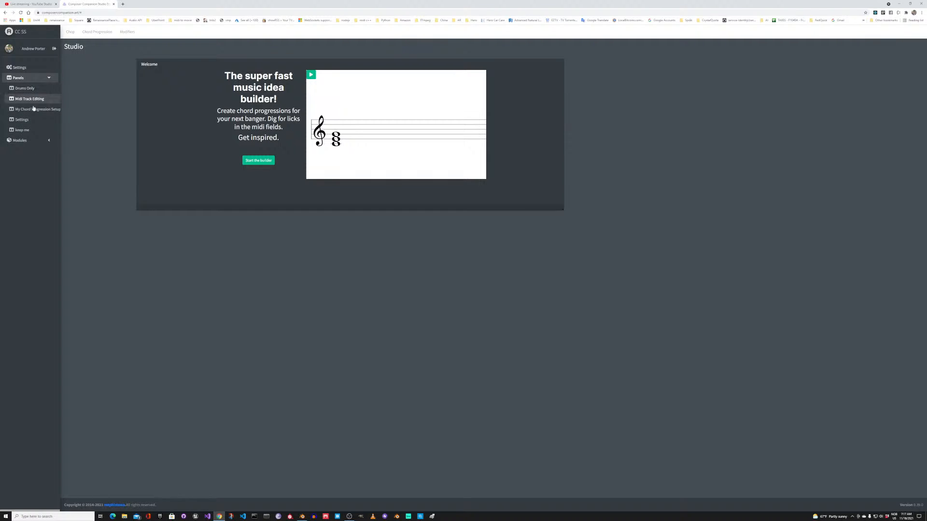
left_click(32, 70)
left_click(37, 78)
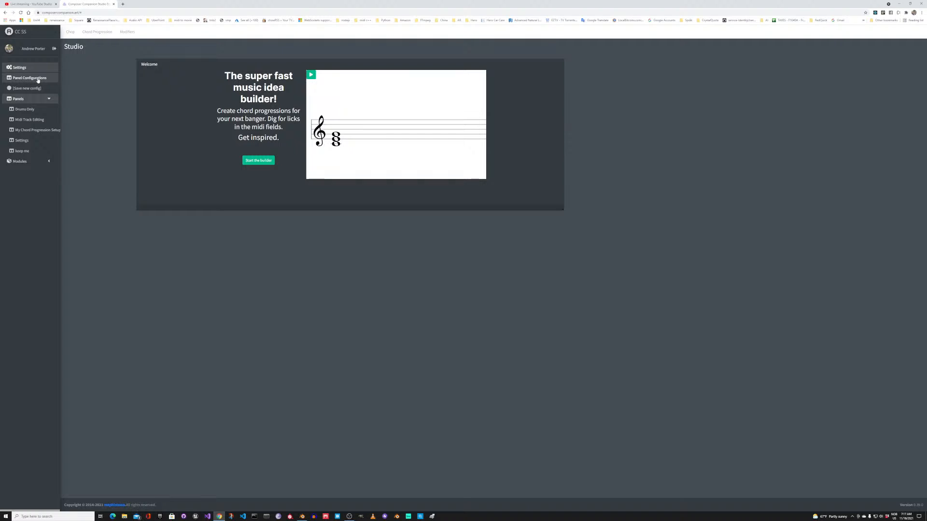
left_click(23, 89)
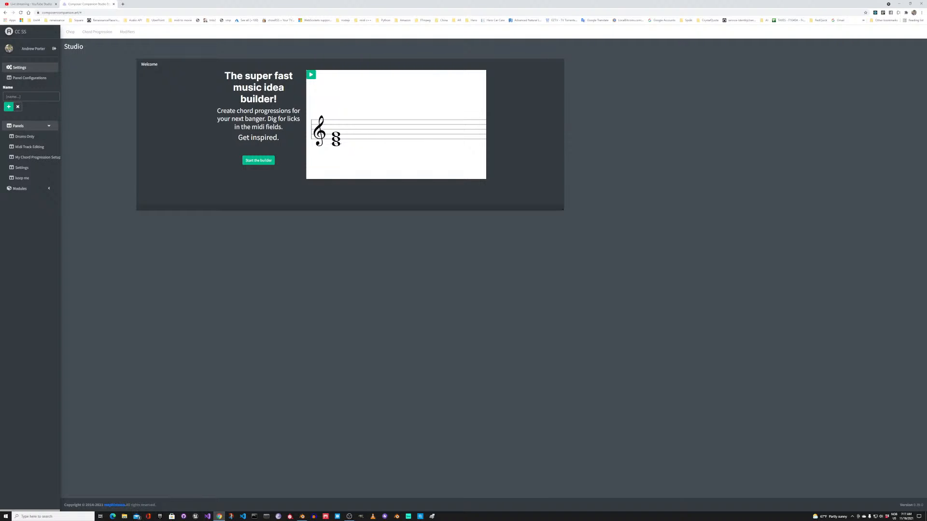
type("asdf")
left_click(8, 107)
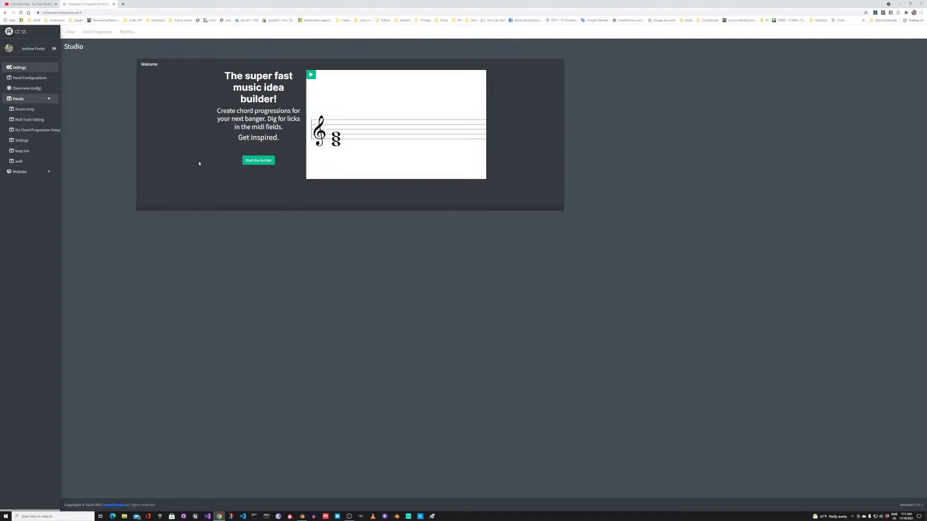
Step: Move the Welcome panel further right, and load the layout with Midi Instruments and Panel Configurations
left_click_drag(163, 62, 270, 116)
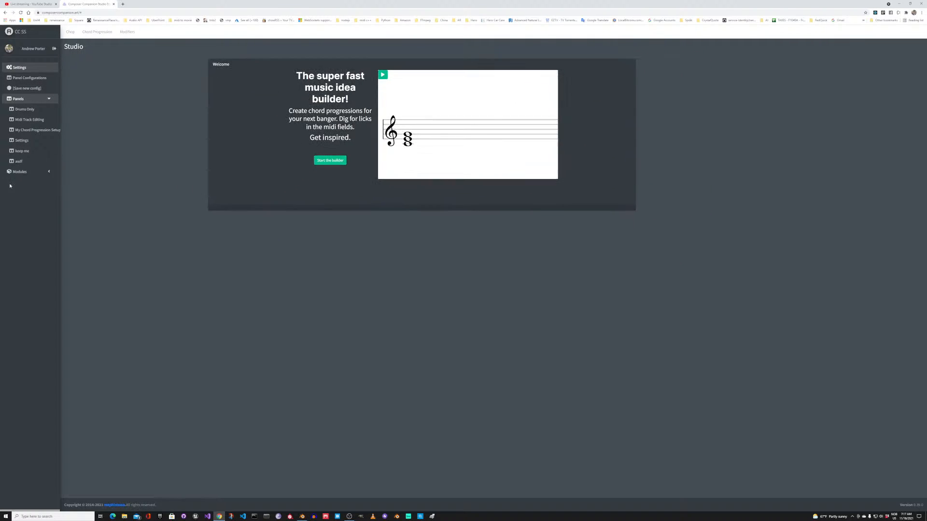
left_click(20, 172)
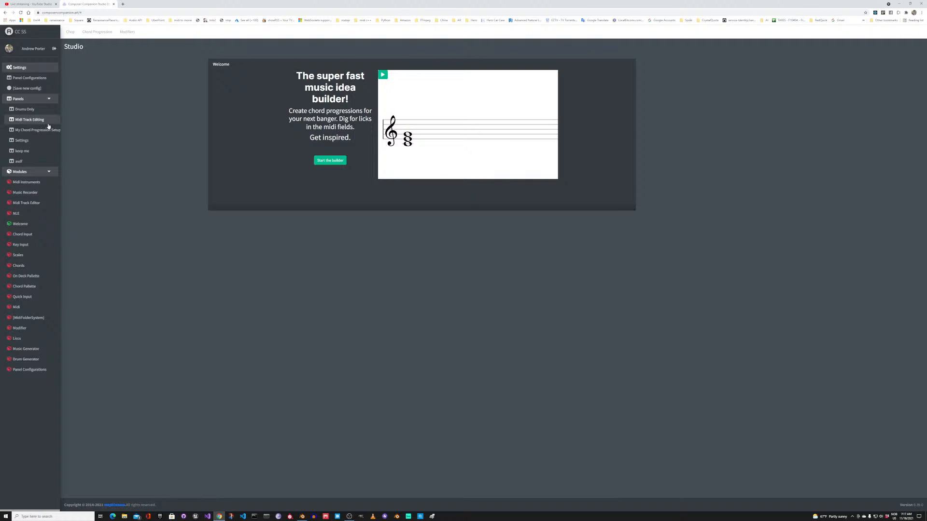
left_click(31, 122)
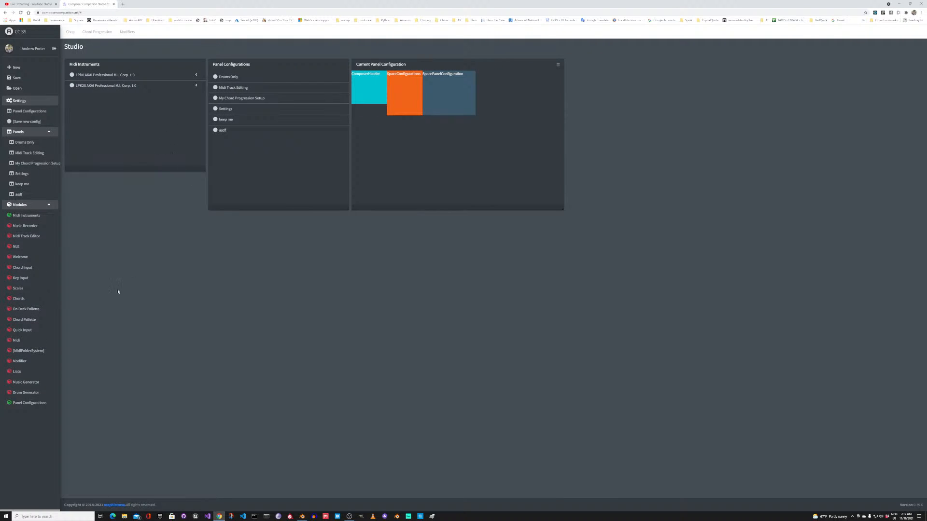
Step: Switch the Panel Configurations and Midi Instruments modules off and on again, and reload the saved Settings layout
left_click(14, 404)
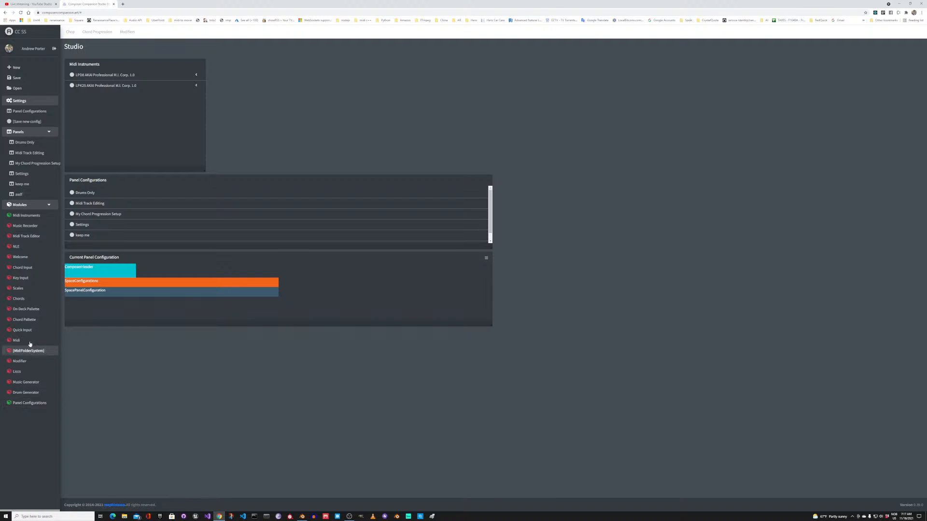
double_click(22, 216)
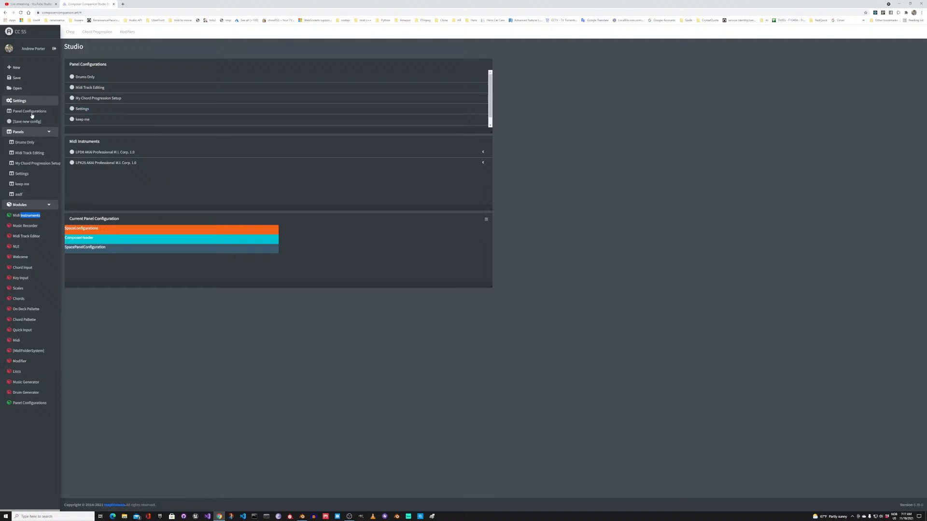
left_click(26, 175)
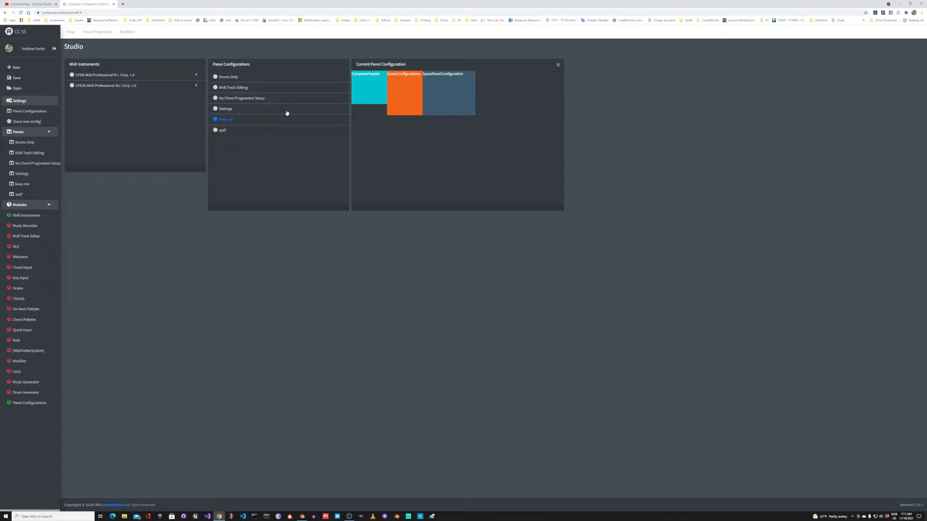
Step: Preview the asdf, keep me, Settings and My Chord Progression Setup layouts in the panel configuration list
left_click(221, 135)
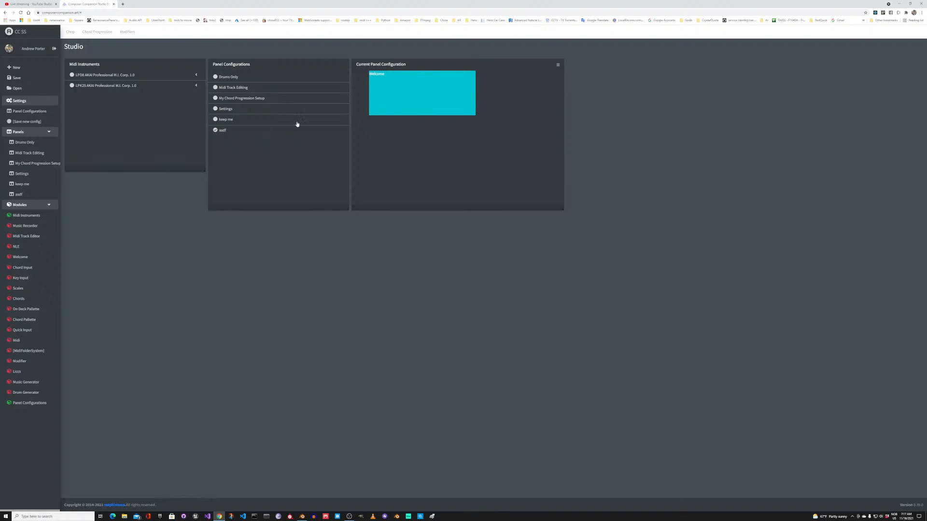
left_click(236, 123)
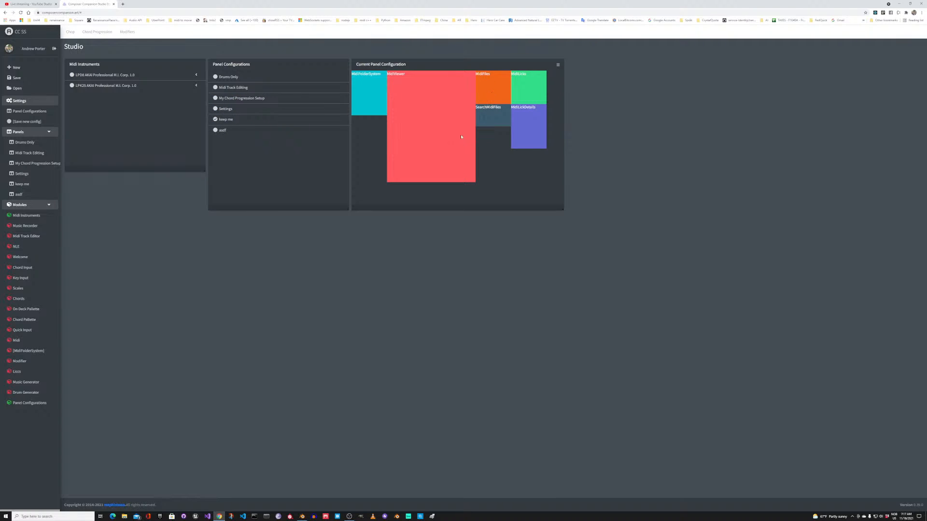
left_click(236, 110)
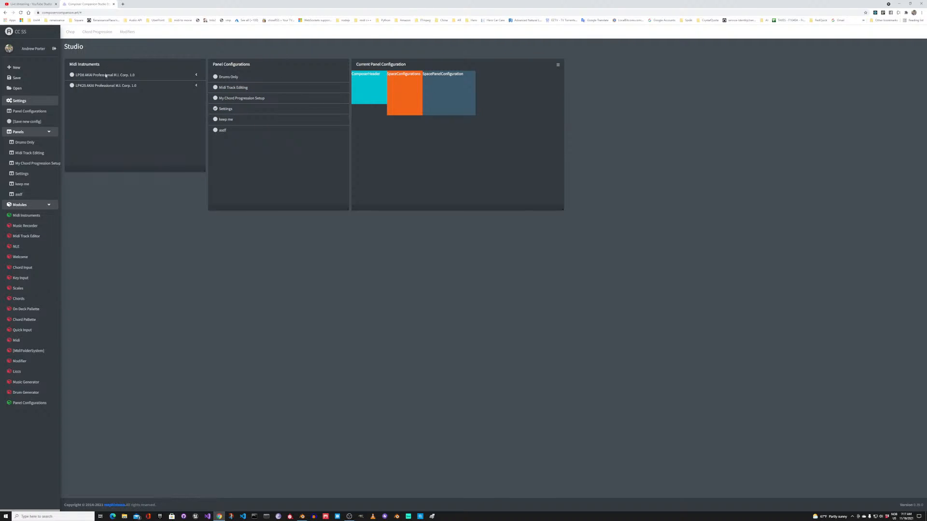
left_click(238, 99)
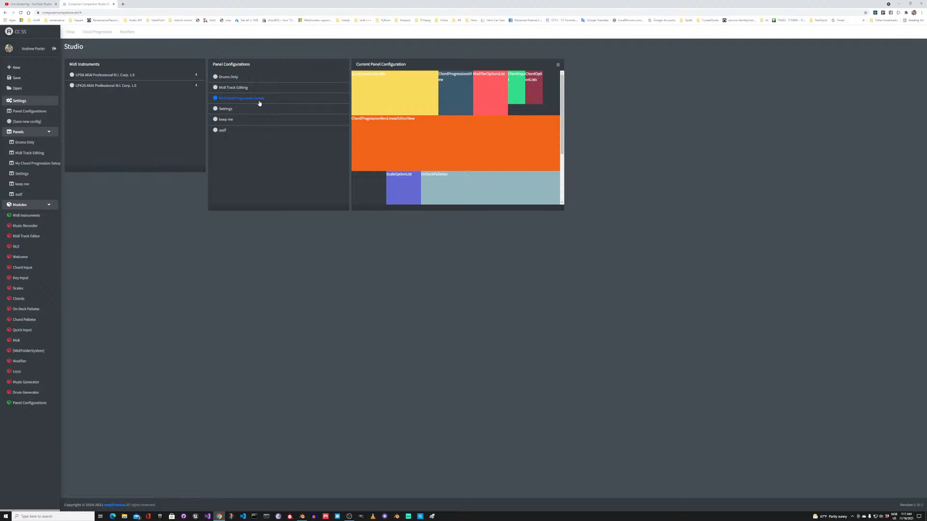
Step: Delete the asdf panel configuration
left_click(232, 130)
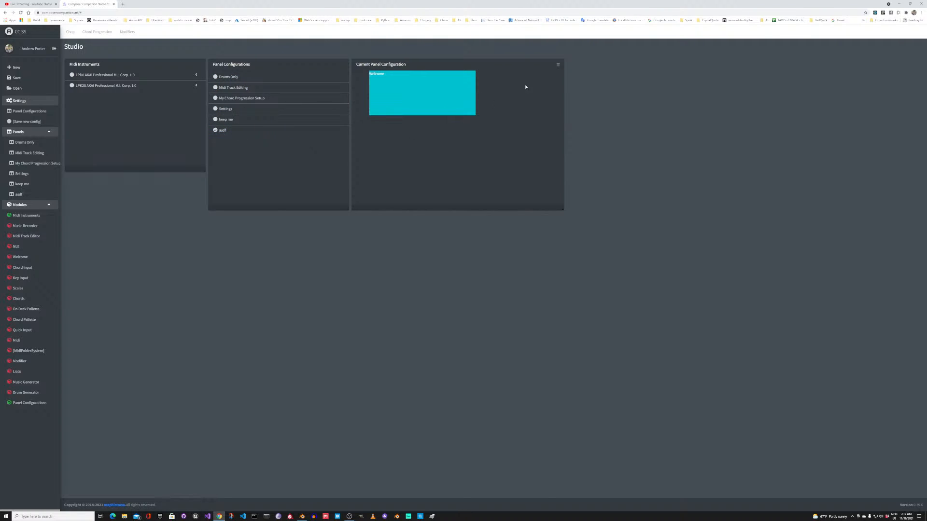
left_click(558, 66)
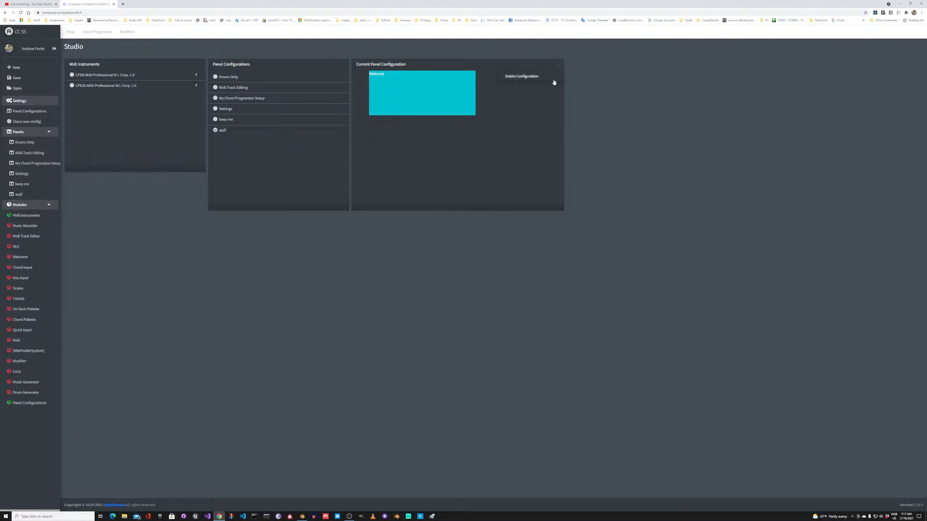
left_click(521, 77)
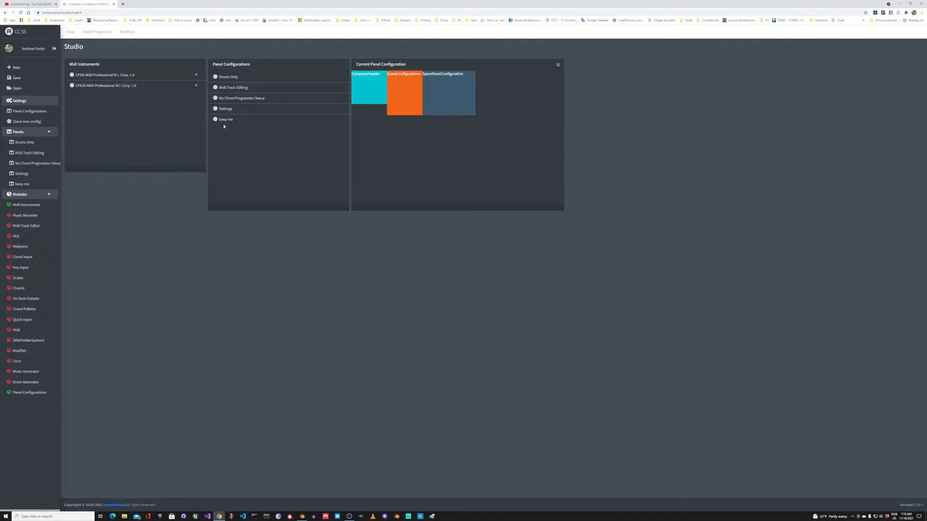
Step: Collapse the Panels and Settings groups, and load the preset workspace containing the Midi Viewer and Music Recorder
left_click(40, 195)
left_click(38, 132)
left_click(39, 101)
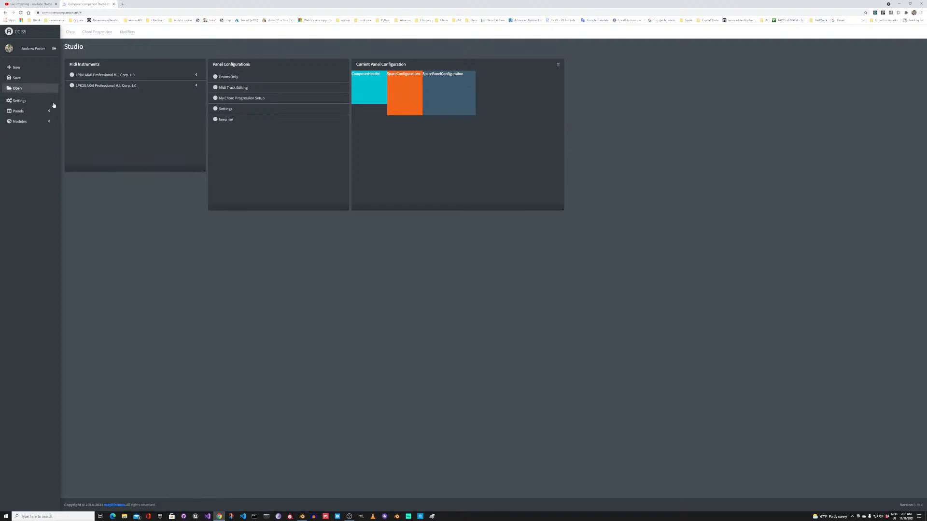
left_click(22, 122)
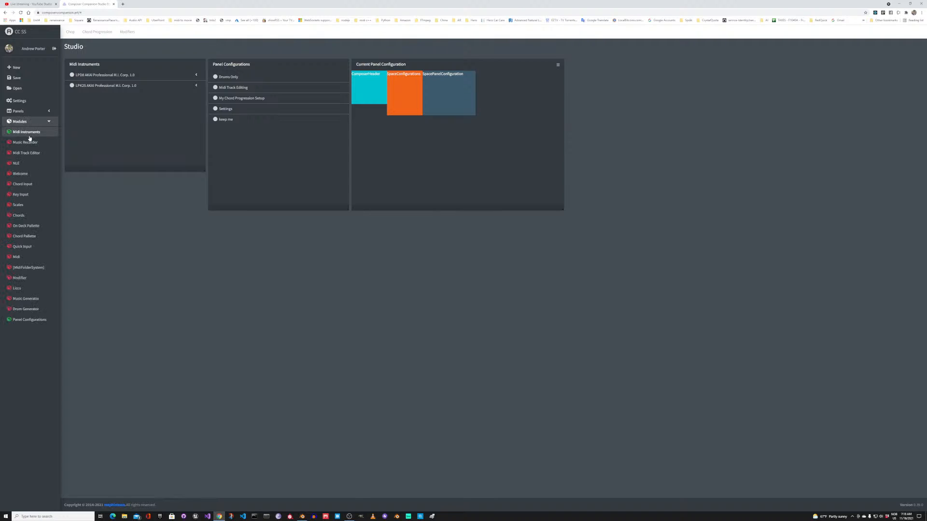
left_click(70, 31)
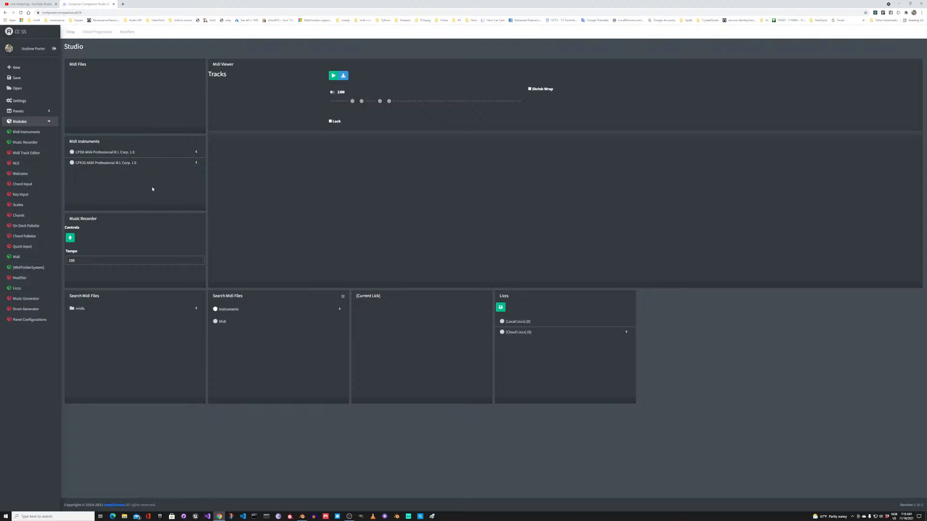
Step: Show the LPK25 keyboard's settings in a taller Midi Instruments panel, trying Bright Acoustic Piano before returning to Acoustic Grand Piano
left_click(104, 163)
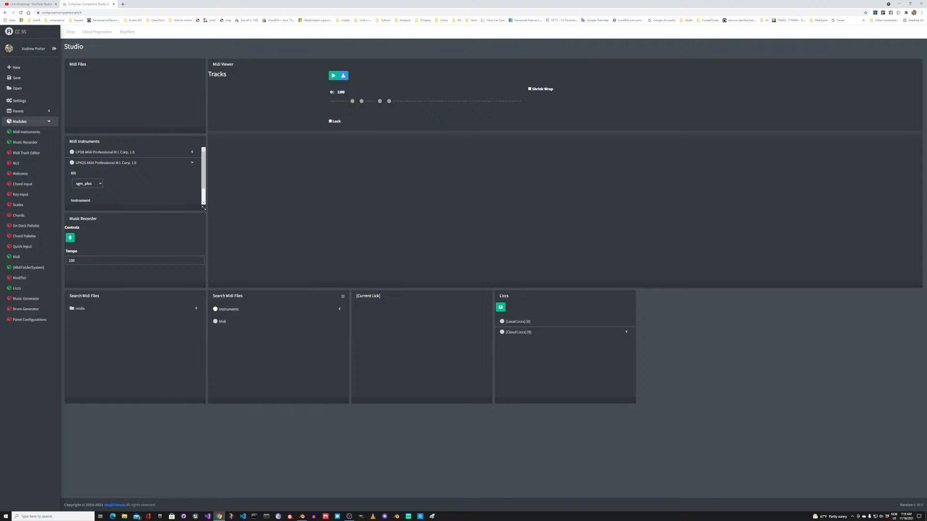
left_click_drag(203, 208, 204, 249)
left_click(94, 211)
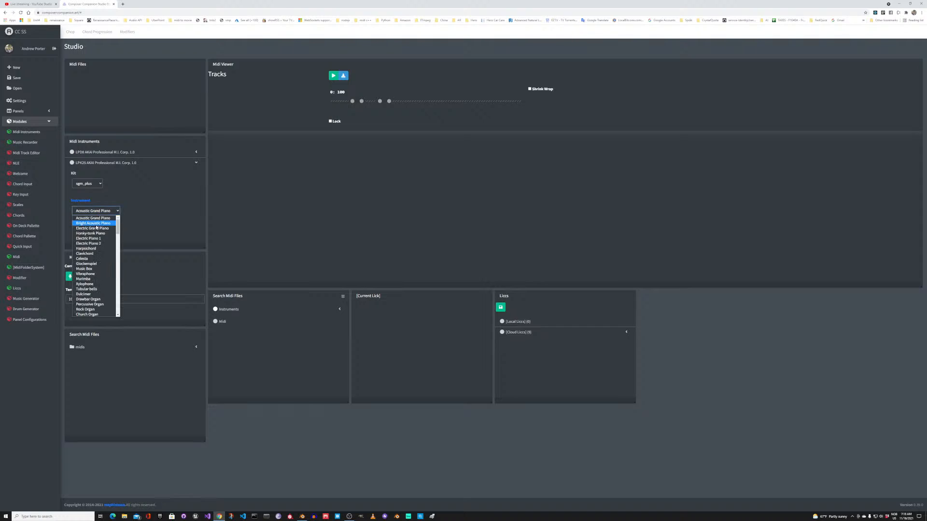
left_click(96, 223)
left_click(97, 213)
left_click(96, 219)
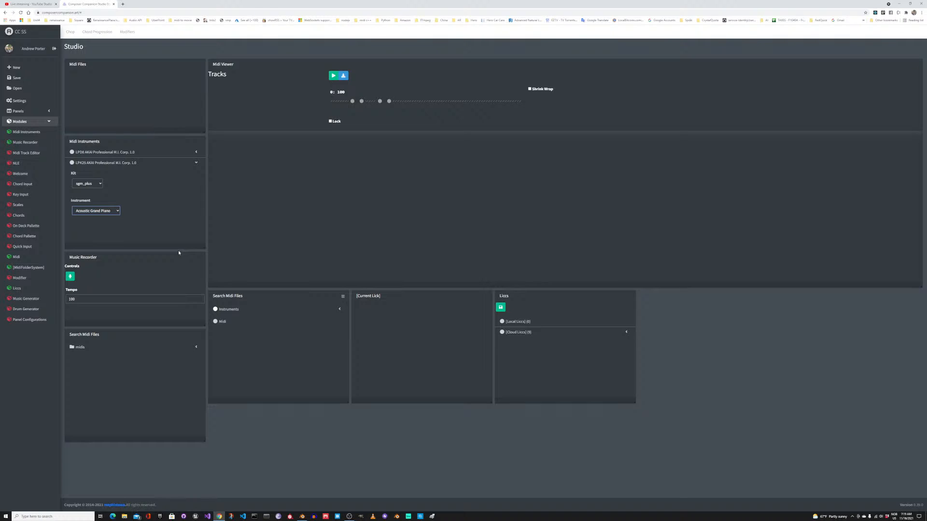
Step: Try Electric Piano 1 as the LPK25 instrument and switch back to Acoustic Grand Piano
left_click(94, 213)
left_click(88, 239)
left_click(96, 213)
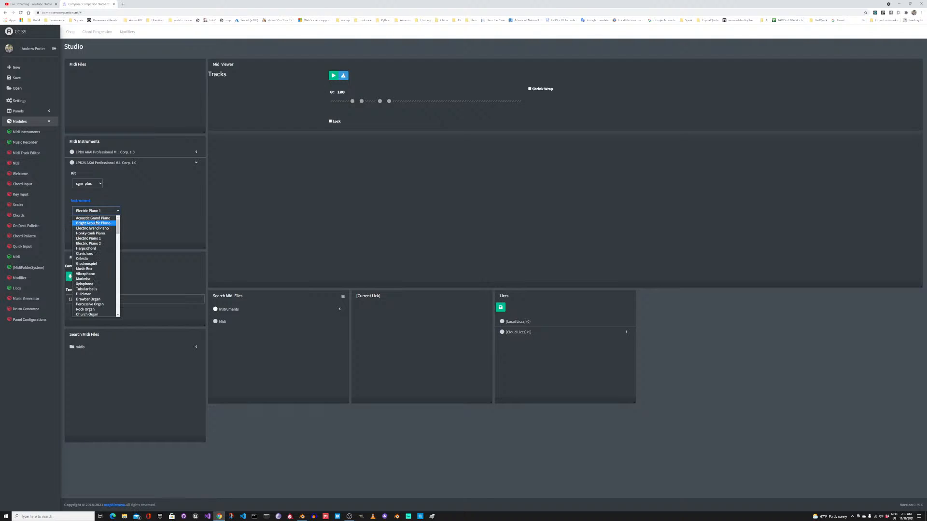
left_click(96, 218)
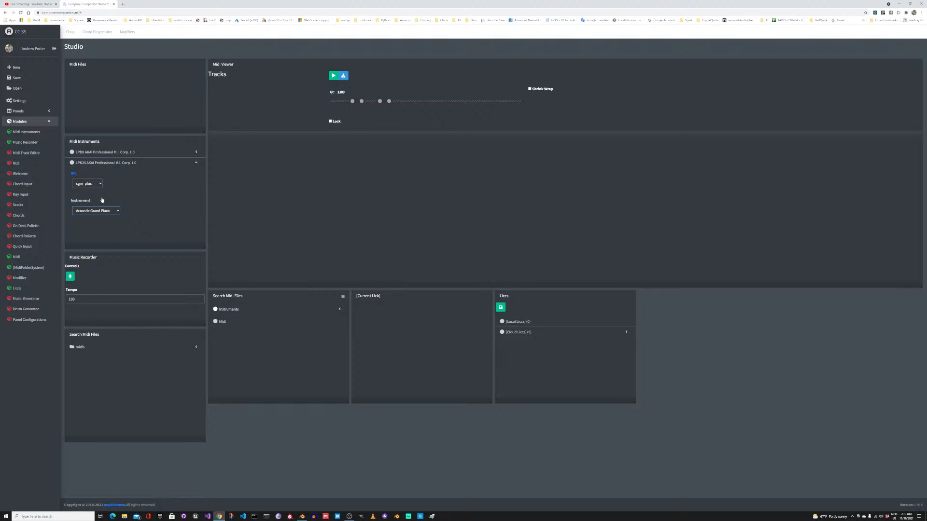
Step: Inspect the LPD8 controller's kit and instrument settings, and collapse them again
left_click(124, 152)
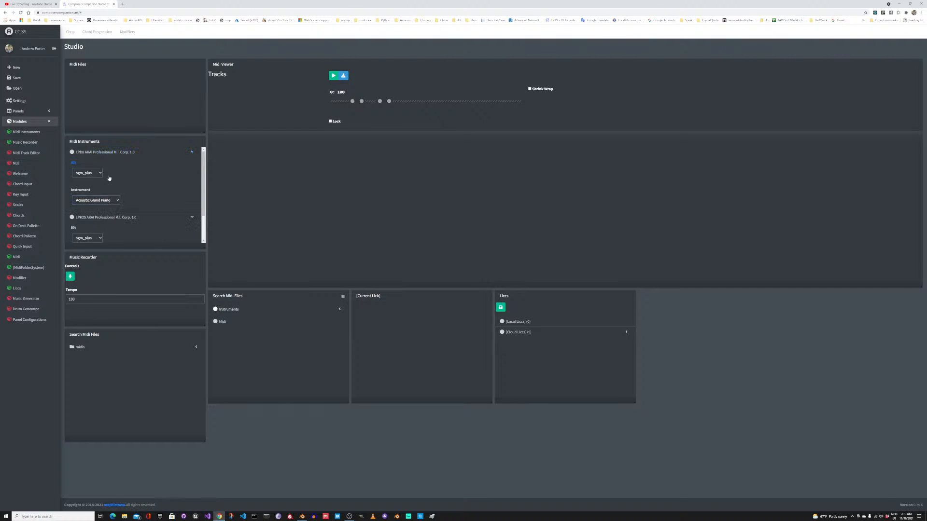
left_click(135, 154)
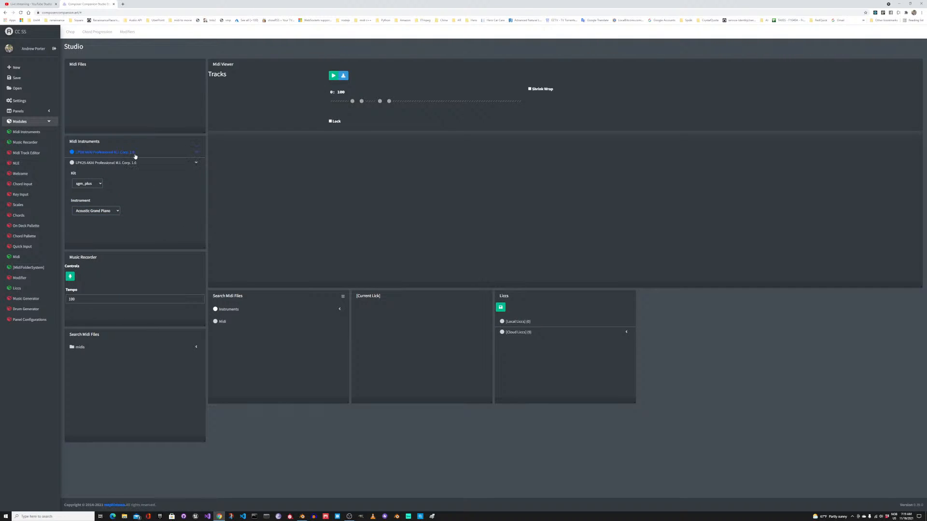
Step: Set the LPK25 instrument to Celesta, and record and stop a take in the Music Recorder
left_click(107, 213)
left_click(94, 259)
double_click(72, 299)
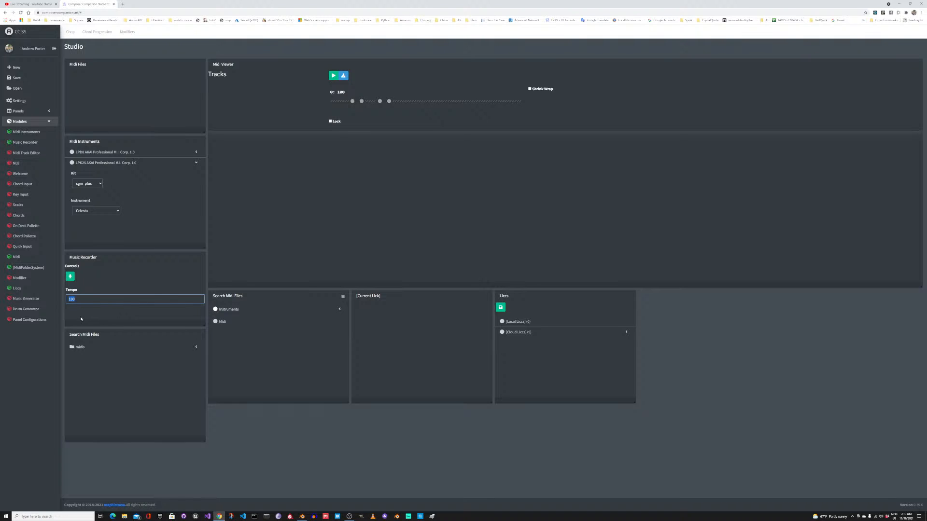
left_click(74, 288)
left_click(70, 276)
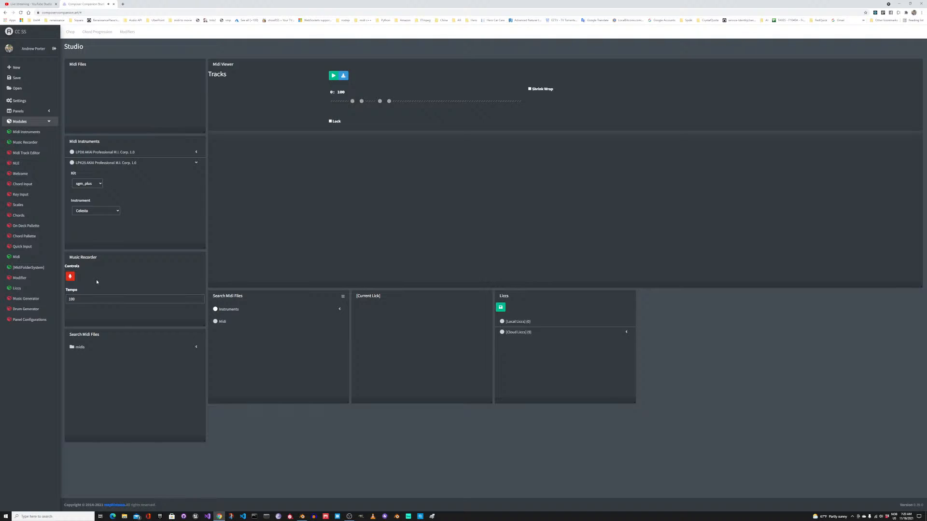
left_click(71, 276)
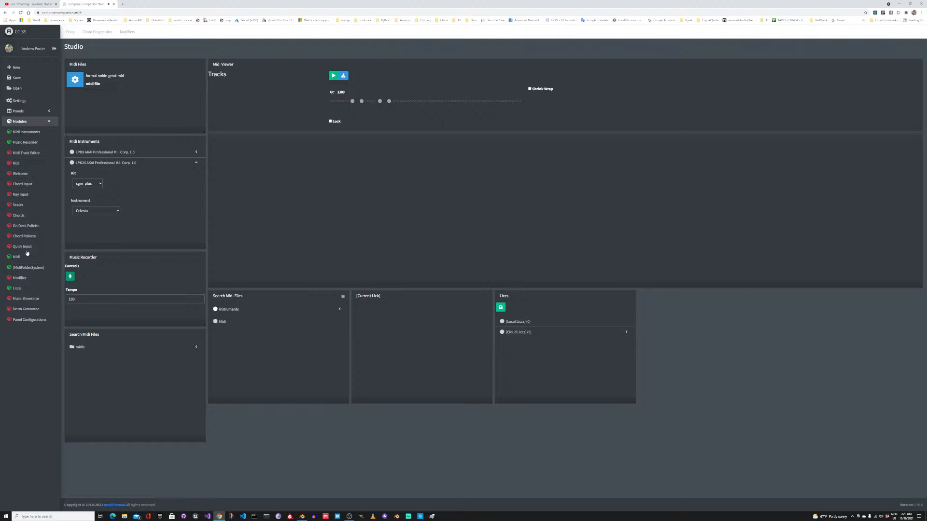
Step: Open the recorded formal-noble-great.mid and display its acoustic grand piano track in the Midi Viewer to examine the played notes
left_click(132, 84)
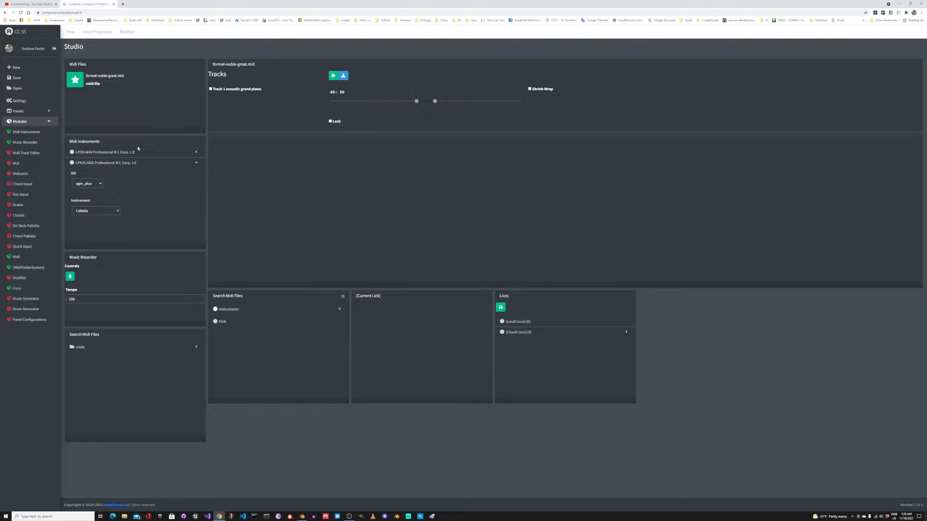
left_click(239, 90)
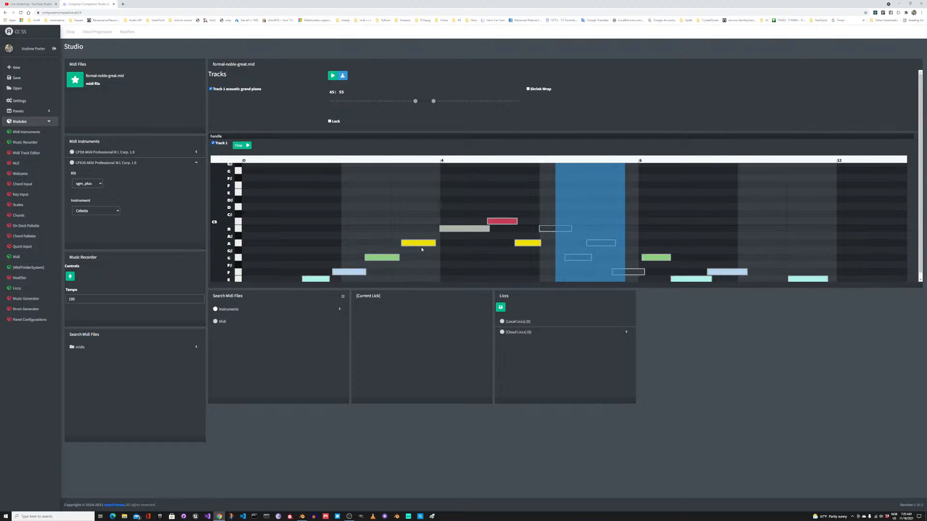
scroll(421, 247, "down", 2)
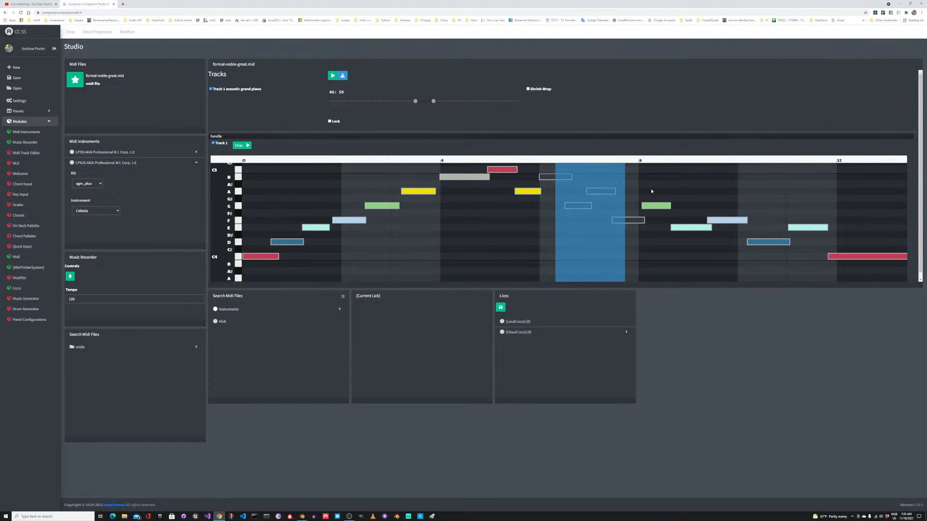
scroll(648, 187, "up", 3)
scroll(647, 186, "down", 2)
scroll(703, 187, "down", 1)
left_click_drag(249, 278, 286, 243)
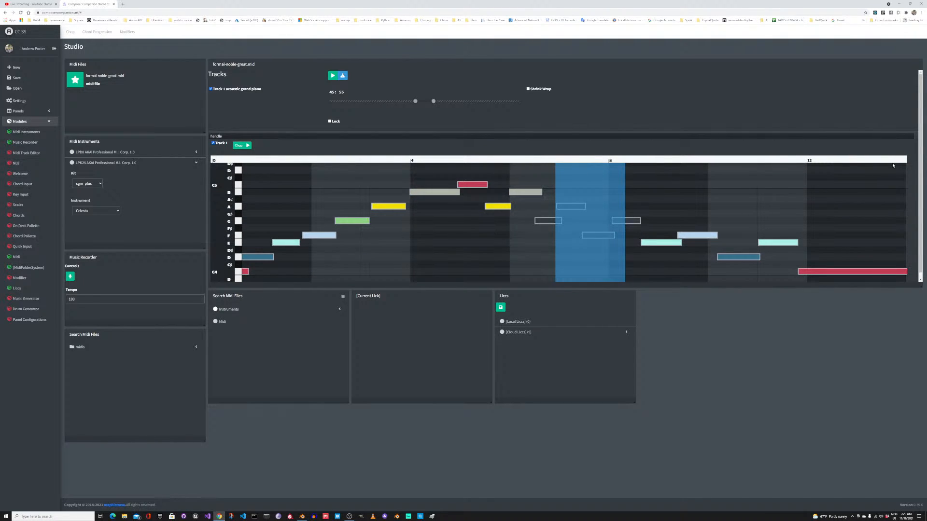
Step: Widen the range selection to 0–100 so it covers the whole recording, and download the MIDI file
left_click_drag(414, 101, 333, 101)
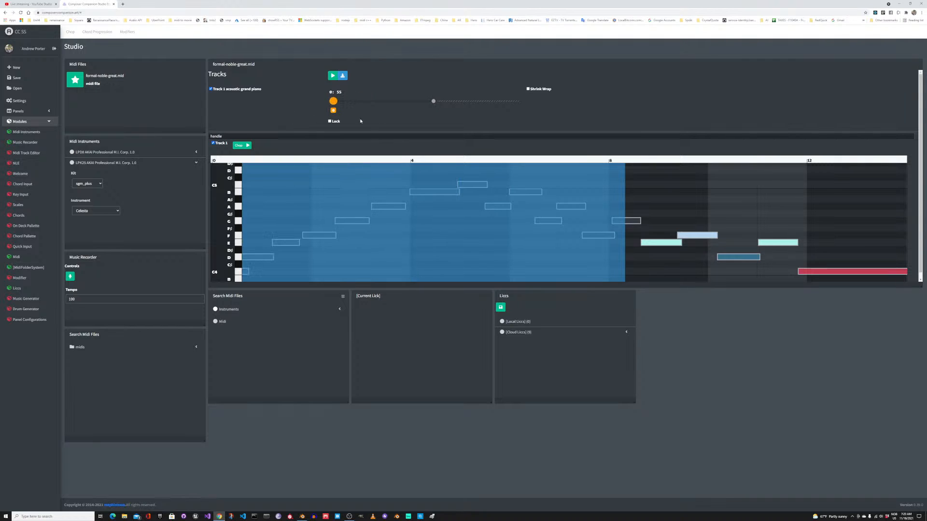
left_click_drag(433, 101, 545, 117)
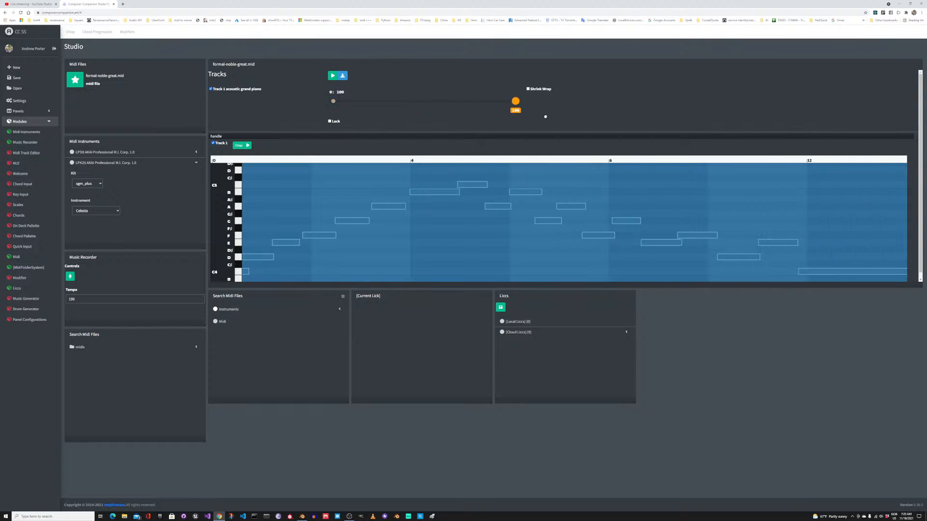
left_click_drag(326, 197, 263, 193)
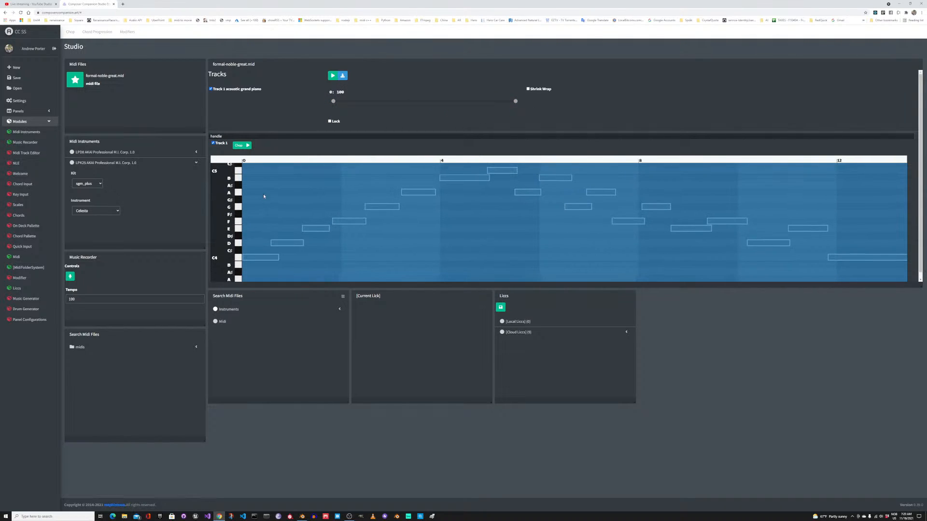
left_click(342, 75)
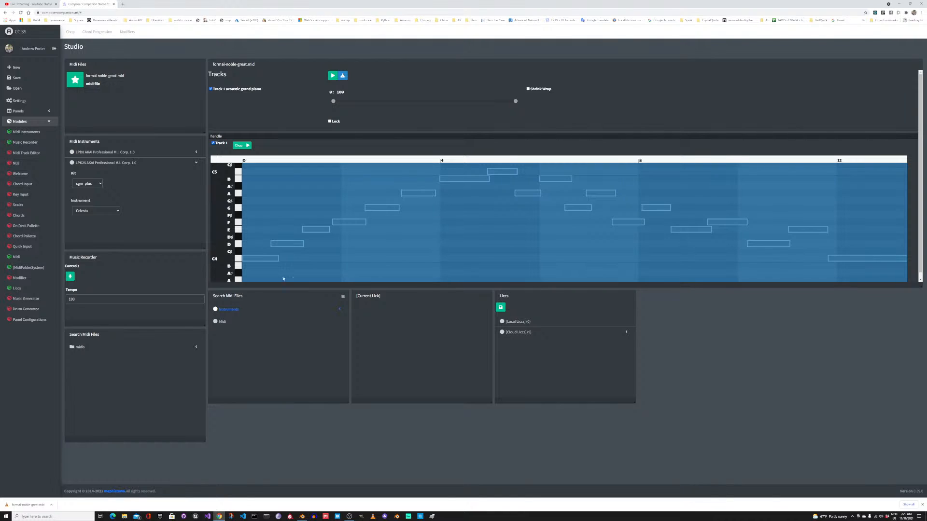
Step: Add the selected Track 1 range to the local licks and inspect formal-noble-great.mid 1 as the current lick
scroll(390, 188, "up", 1)
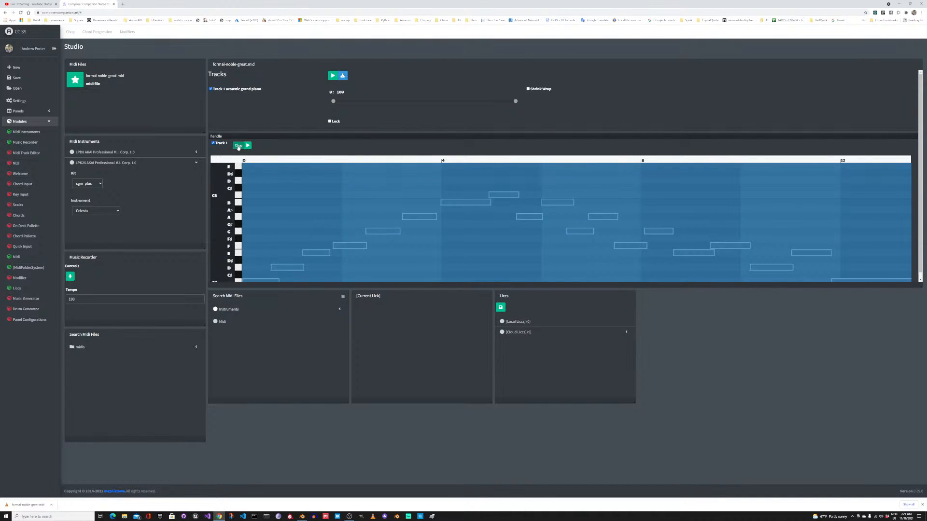
left_click(525, 321)
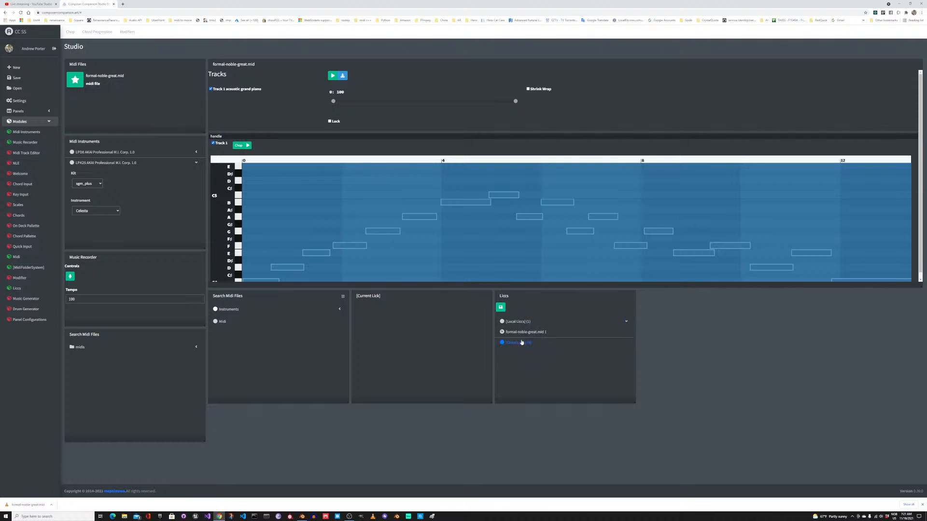
left_click(516, 333)
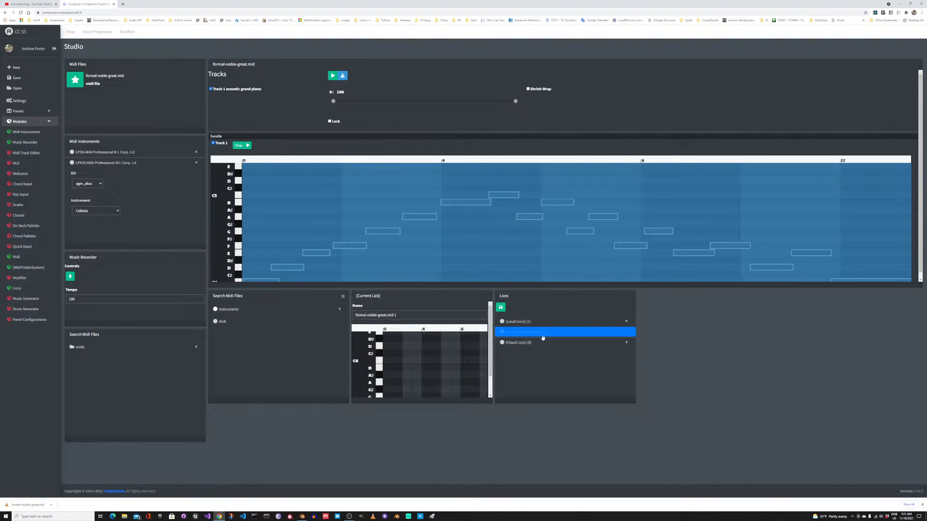
scroll(420, 356, "down", 3)
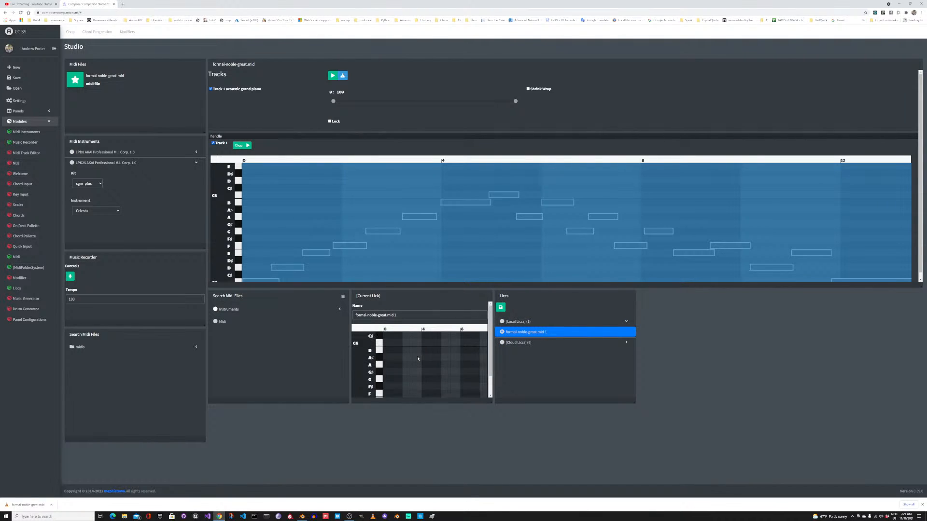
scroll(416, 354, "down", 2)
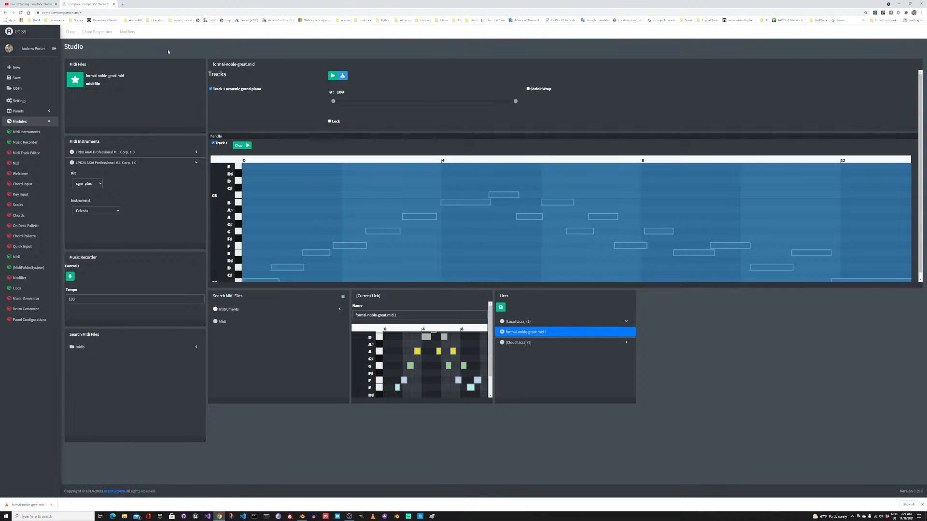
Step: Load the saved Midi Track Editing panel layout and expand the local licks
left_click(42, 112)
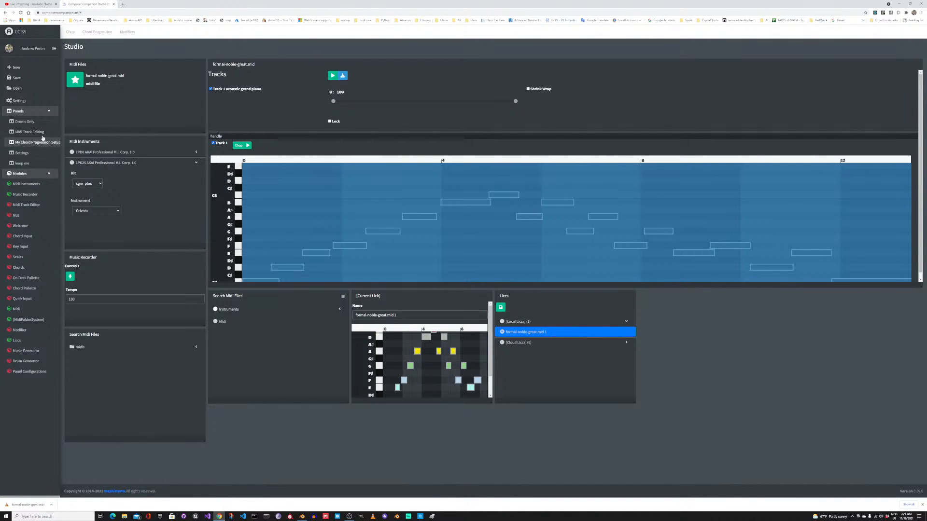
left_click(26, 134)
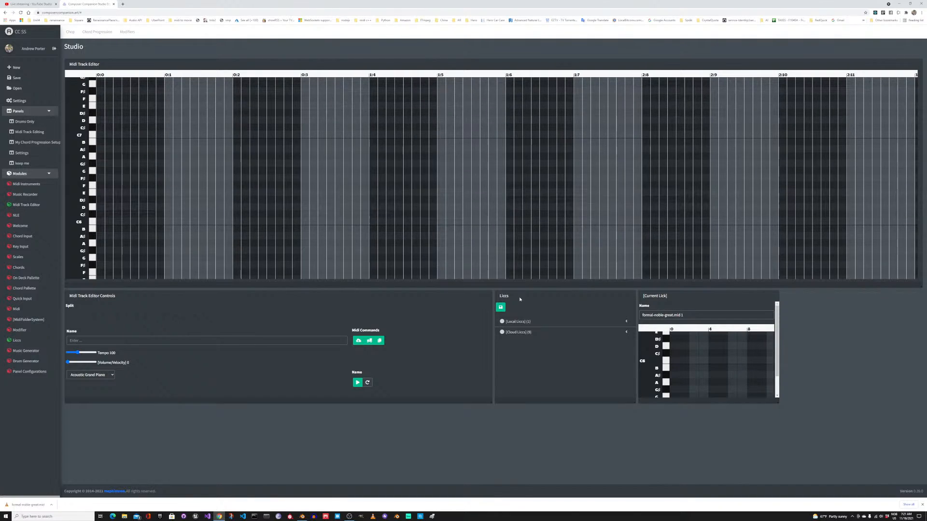
scroll(234, 242, "down", 3)
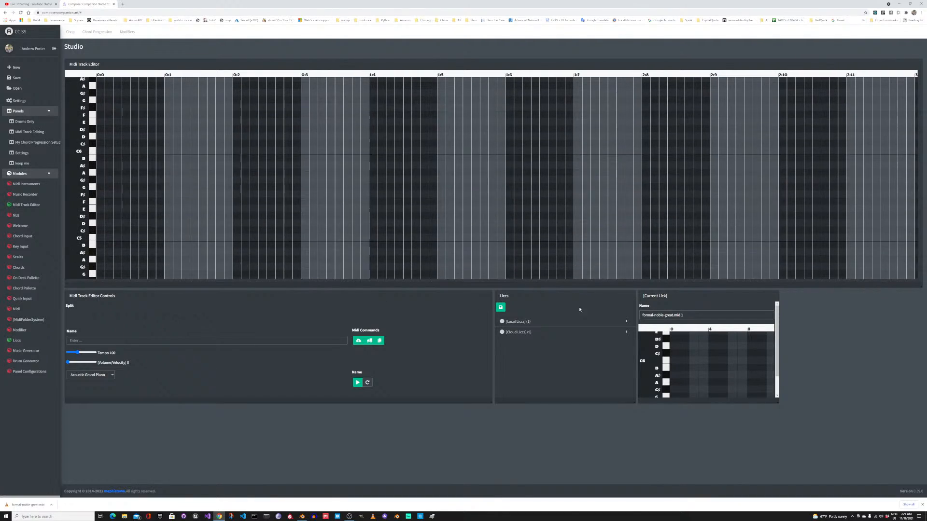
left_click(525, 325)
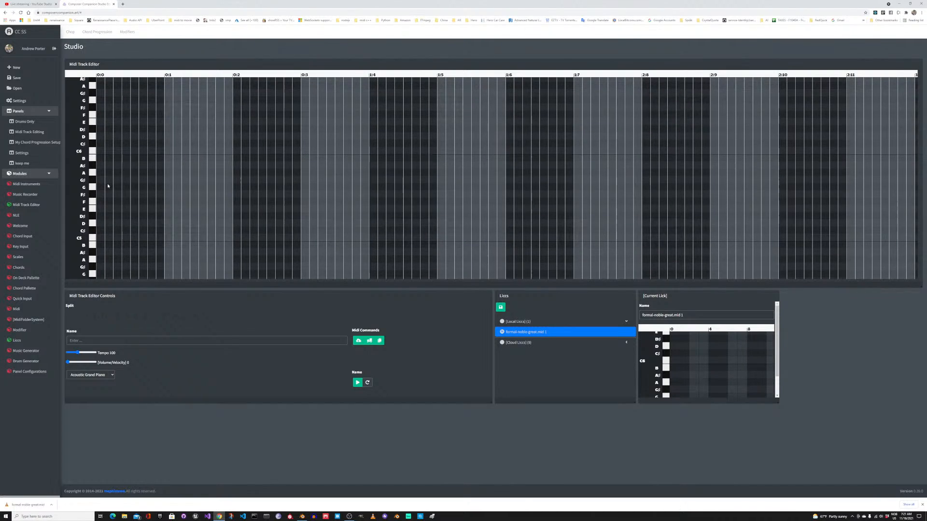
Step: Draw a note on G5 from 0:0 to midway through 0:2, and play it back as Honky-tonk Piano
left_click_drag(101, 182, 262, 187)
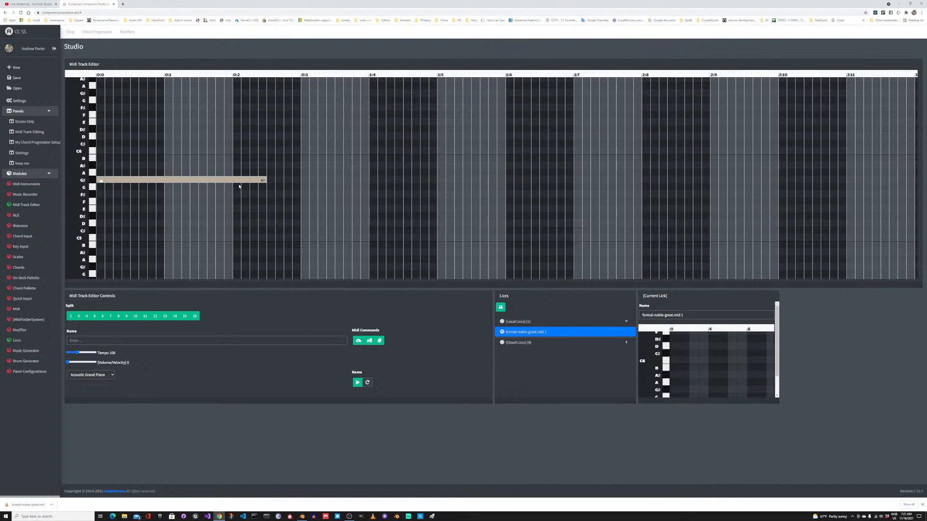
mouse_move(155, 182)
left_mouse_down()
mouse_move(177, 156)
mouse_move(166, 187)
mouse_move(155, 189)
left_mouse_up()
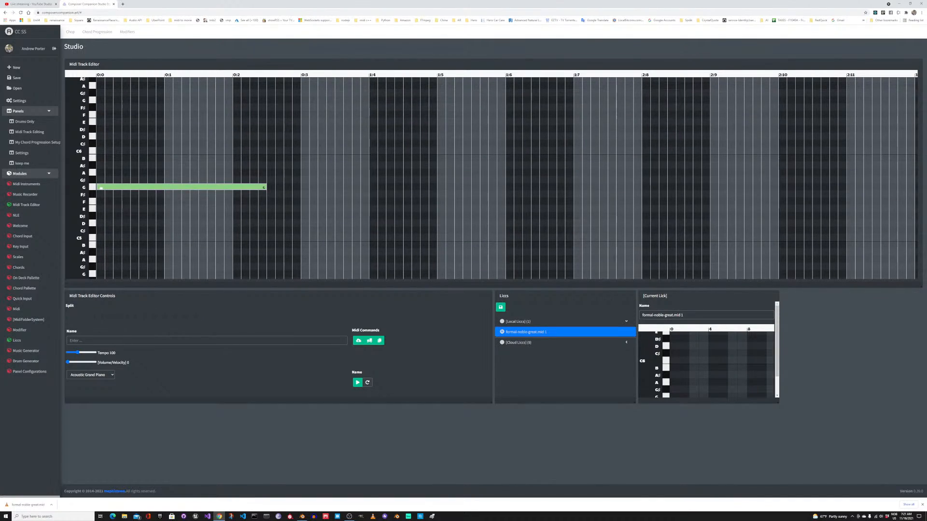
left_click(97, 379)
left_click(89, 384)
left_click(357, 382)
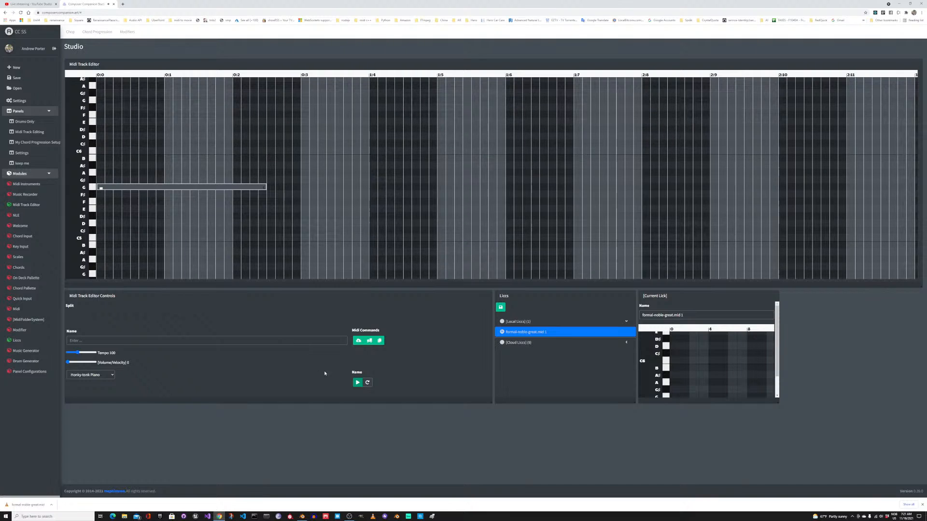
left_click(368, 384)
left_click(358, 383)
left_click(368, 382)
Step: Extend the G5 note to 0:3 and split it into 6 equal notes
left_click_drag(239, 230, 142, 155)
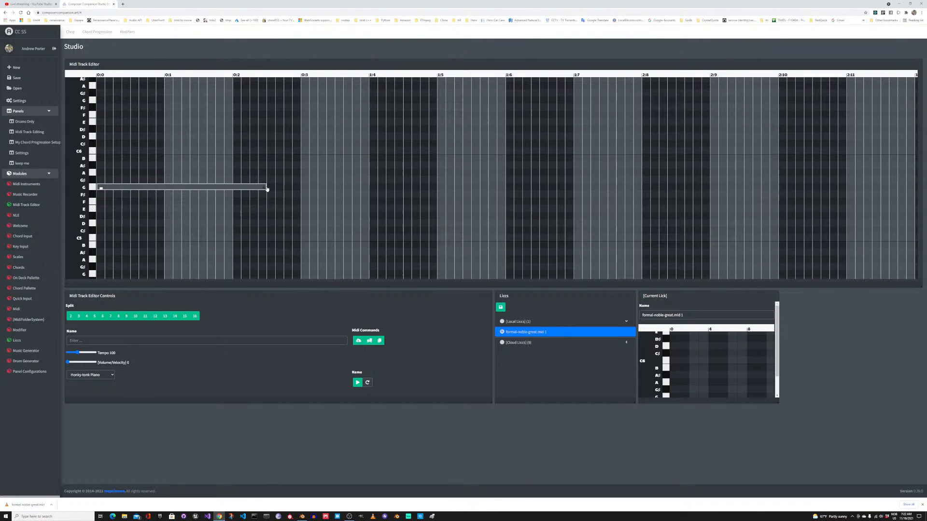
left_click_drag(265, 187, 301, 193)
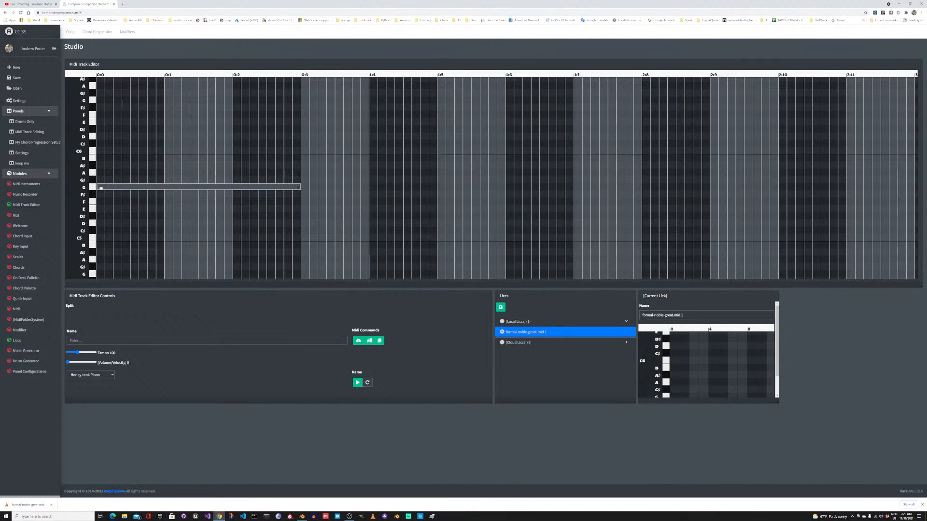
left_click(191, 184)
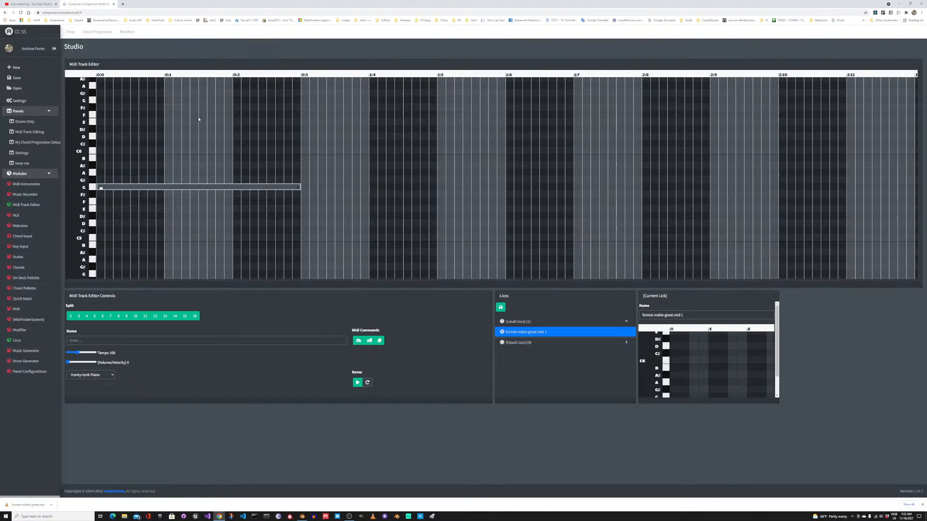
left_click(104, 319)
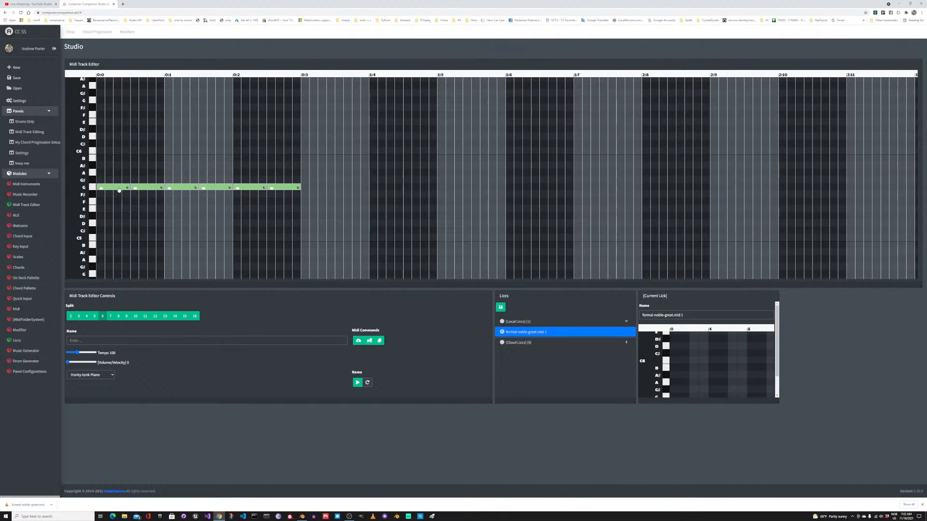
Step: Move the second split note down to F5, and delete the stray long note on D5
left_click_drag(145, 189, 148, 202)
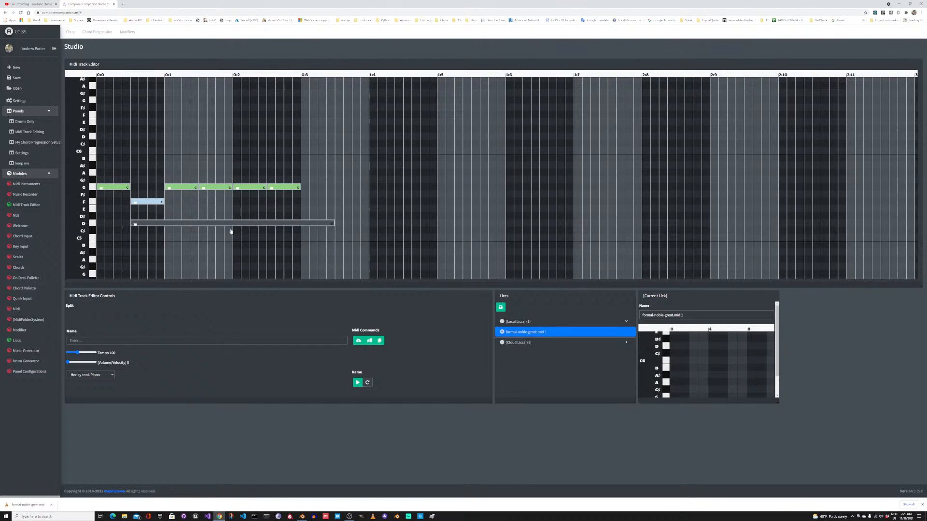
left_click_drag(336, 218, 324, 214)
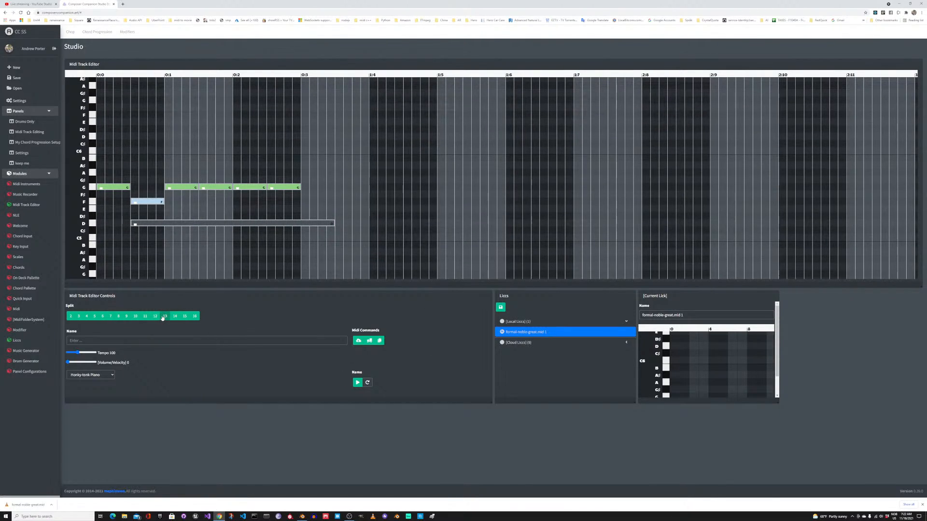
left_click(356, 239)
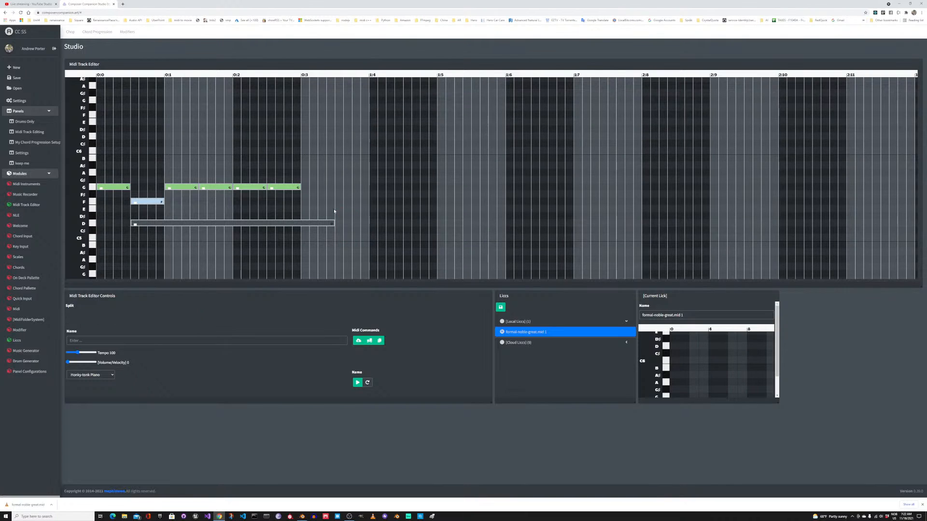
left_click_drag(306, 203, 315, 237)
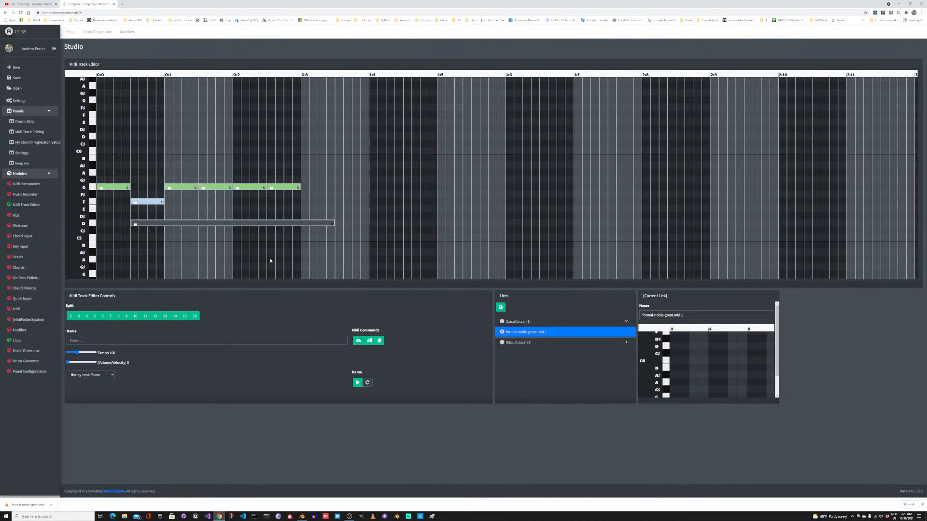
key("Delete")
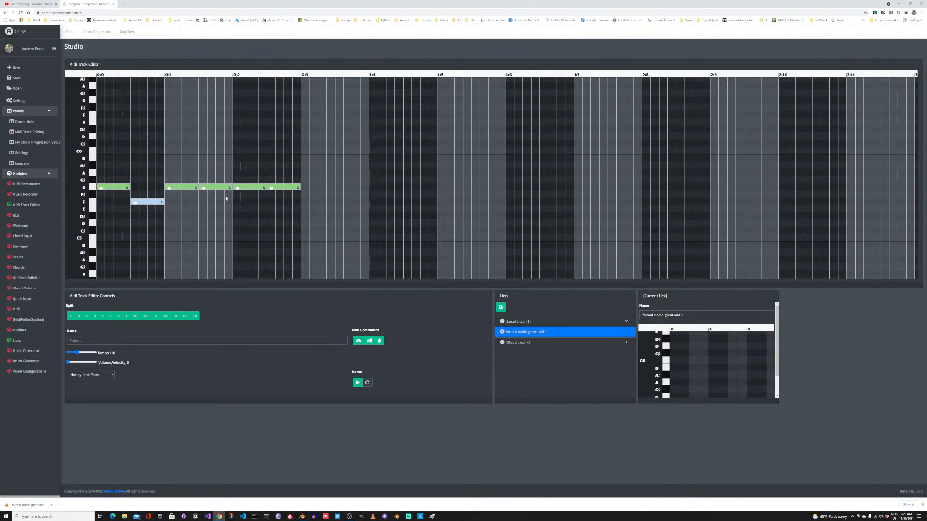
Step: Move the fourth split note down to E5, and delete the stray long note on B4
left_click_drag(216, 193, 215, 213)
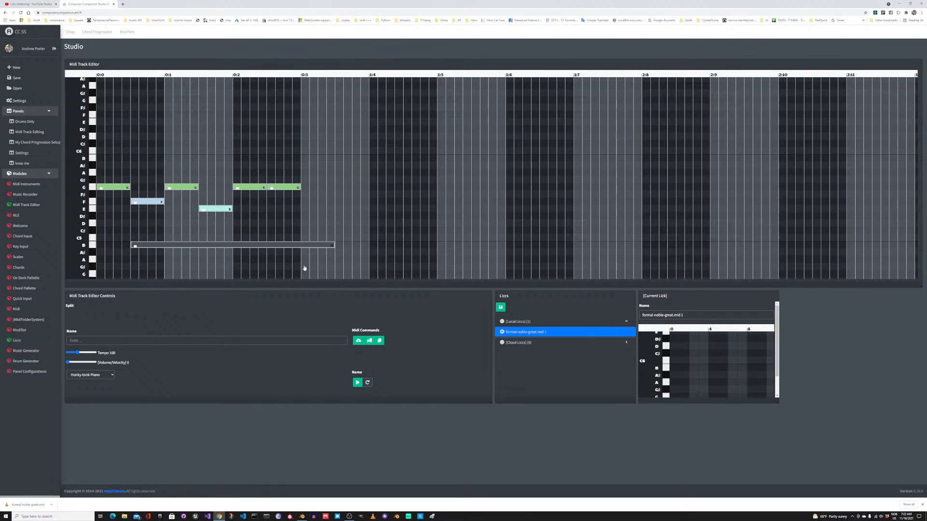
left_click_drag(340, 221, 340, 220)
key("Delete")
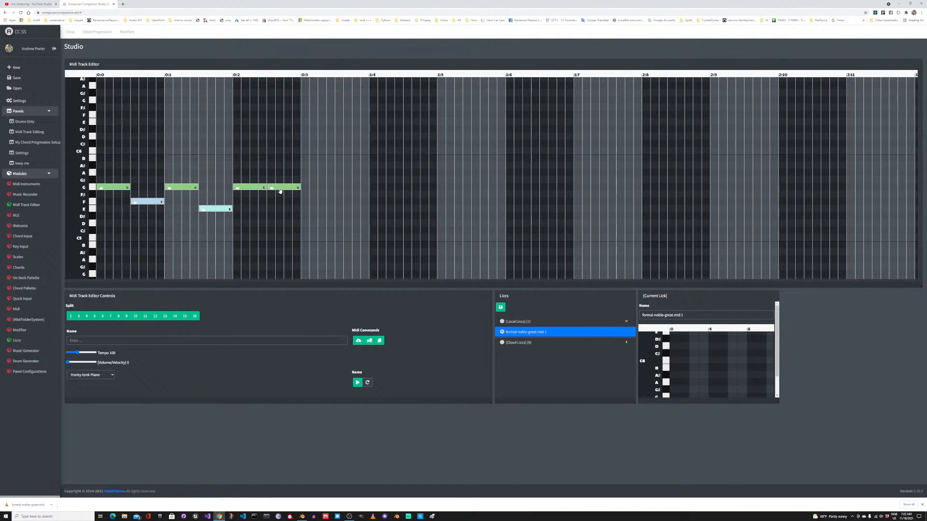
Step: Move the sixth split note up to B5 and the fifth to A5, delete the stray long notes, and play the melody back
left_click_drag(281, 190, 316, 186)
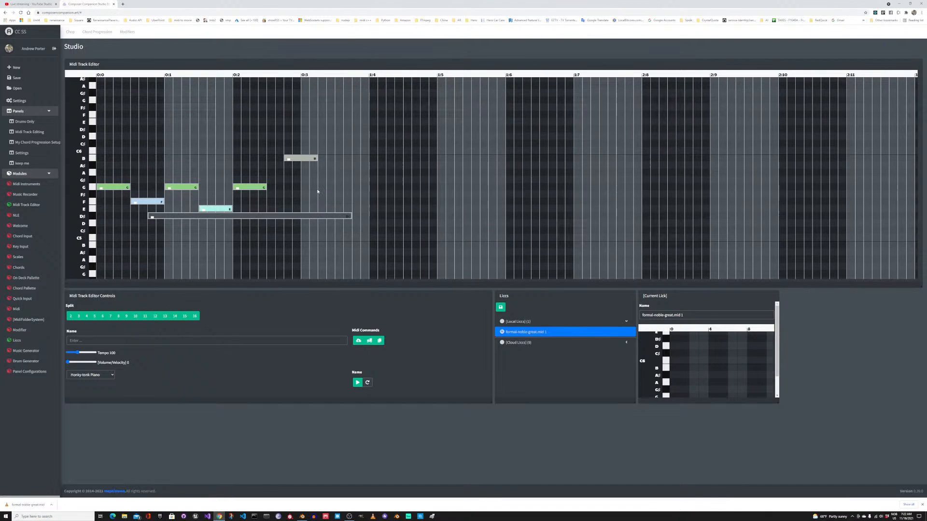
key("Delete")
left_click_drag(253, 189, 256, 173)
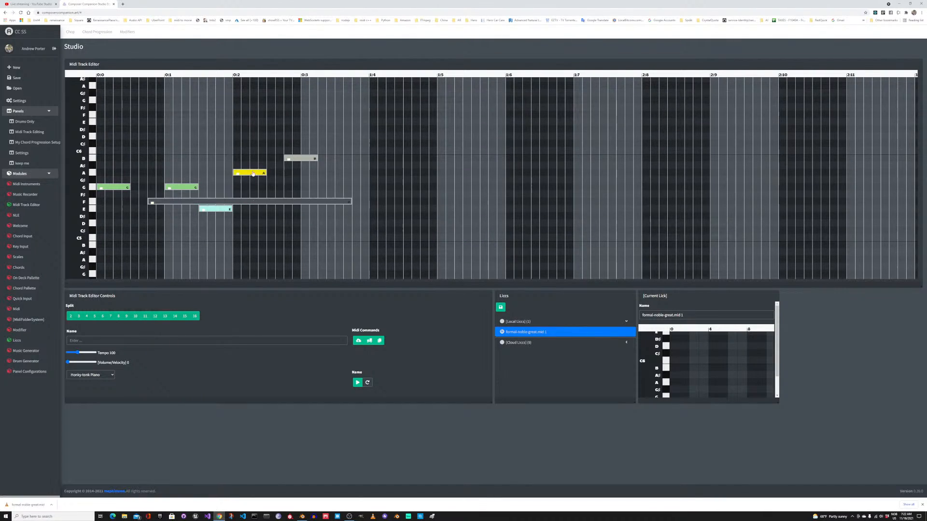
left_click_drag(270, 212, 261, 193)
key("Delete")
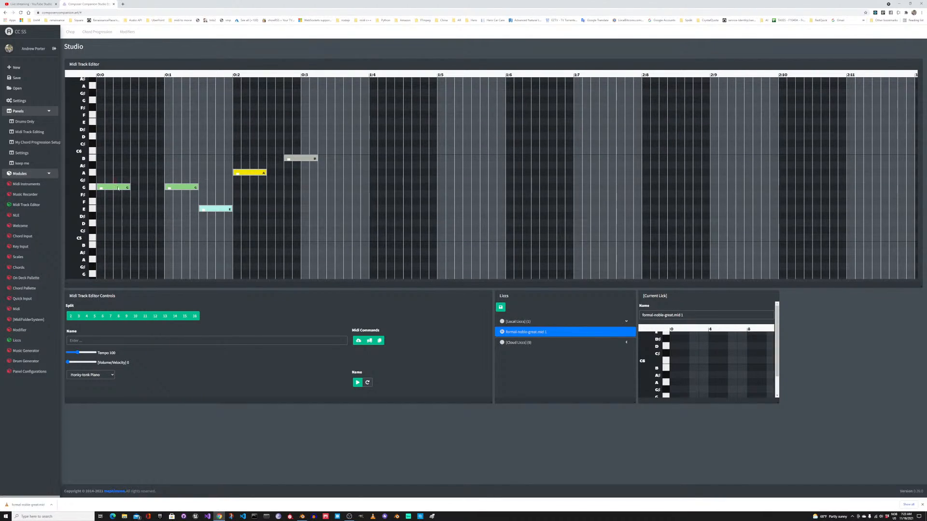
mouse_move(118, 189)
left_mouse_down()
mouse_move(117, 200)
mouse_move(116, 187)
left_mouse_up()
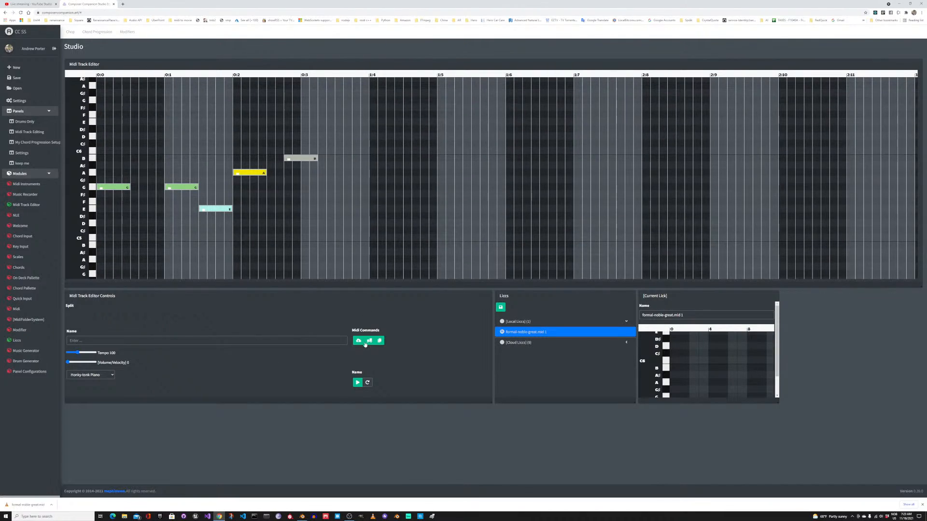
left_click(357, 382)
Step: Duplicate all five notes, move the copies down seven semitones so the first sits on C5, and play the result
left_click_drag(333, 209, 132, 148)
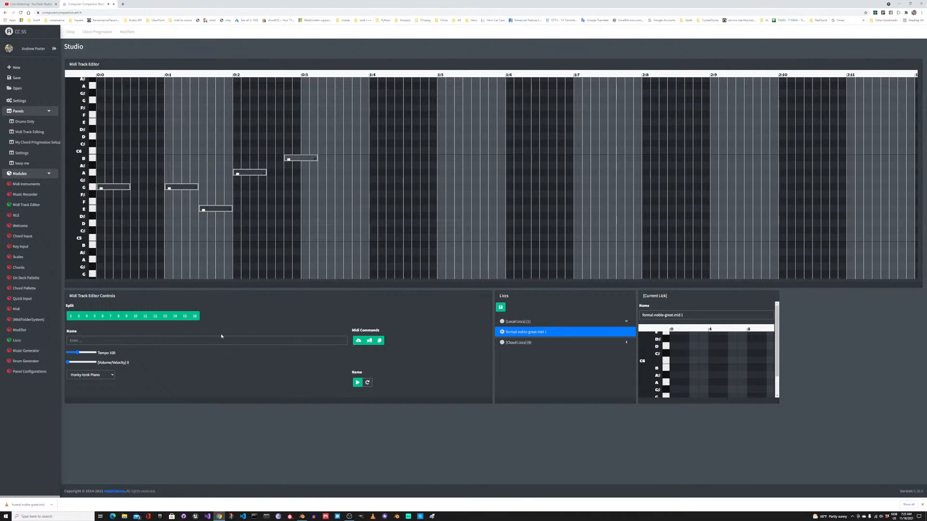
left_click(380, 341)
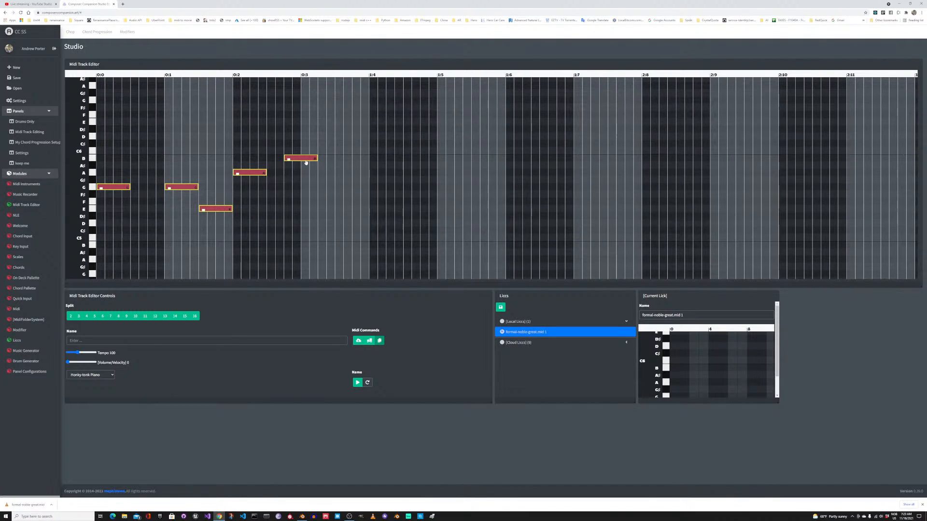
left_click_drag(309, 199, 307, 211)
left_click(304, 241)
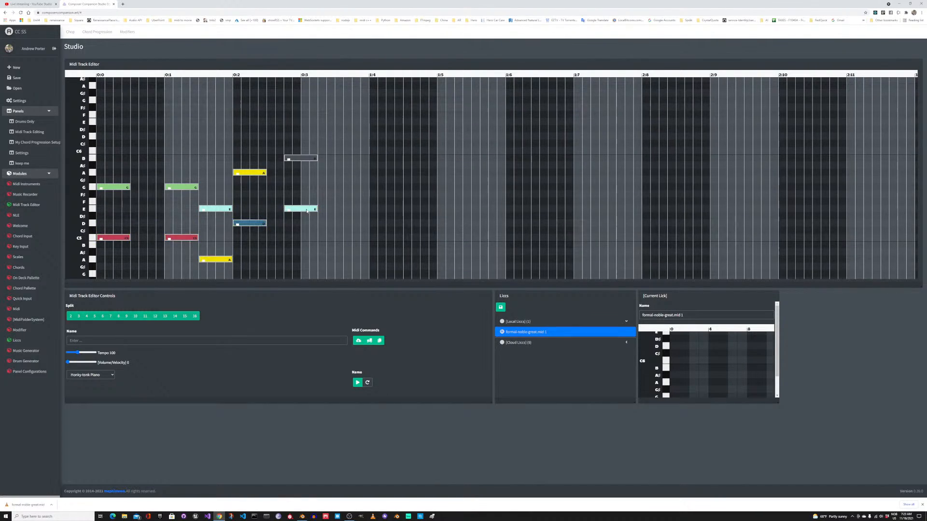
left_click(358, 383)
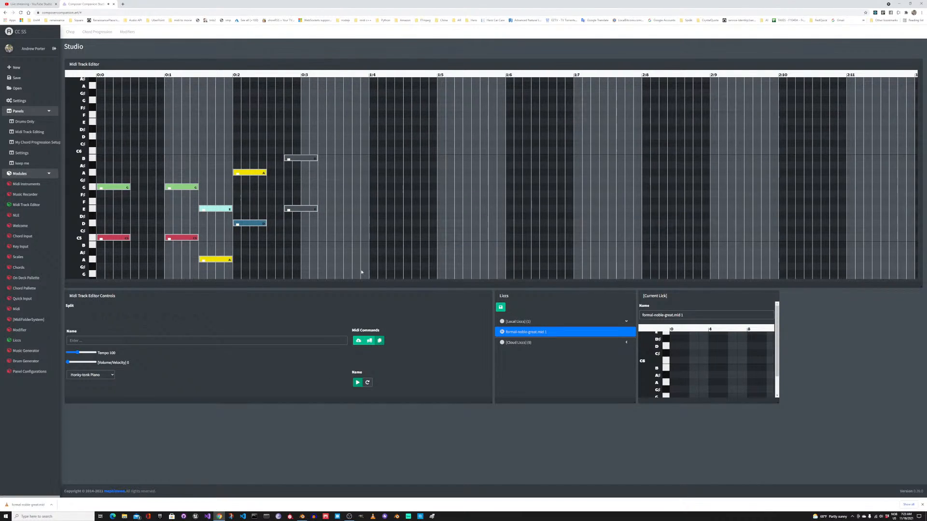
Step: Duplicate the notes on E5 and below, and move the copies up four semitones to build chords
left_click_drag(361, 269, 88, 216)
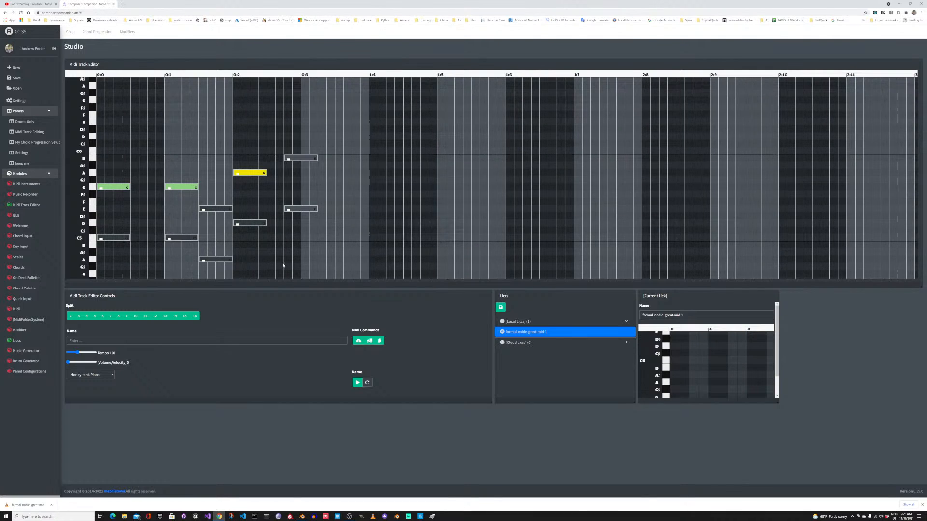
left_click(379, 341)
left_click_drag(300, 210, 300, 183)
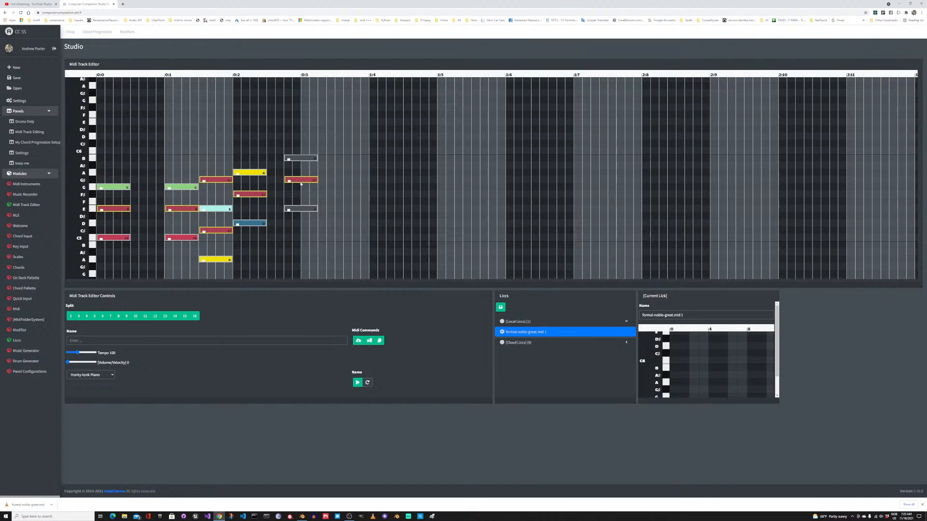
left_click(274, 197)
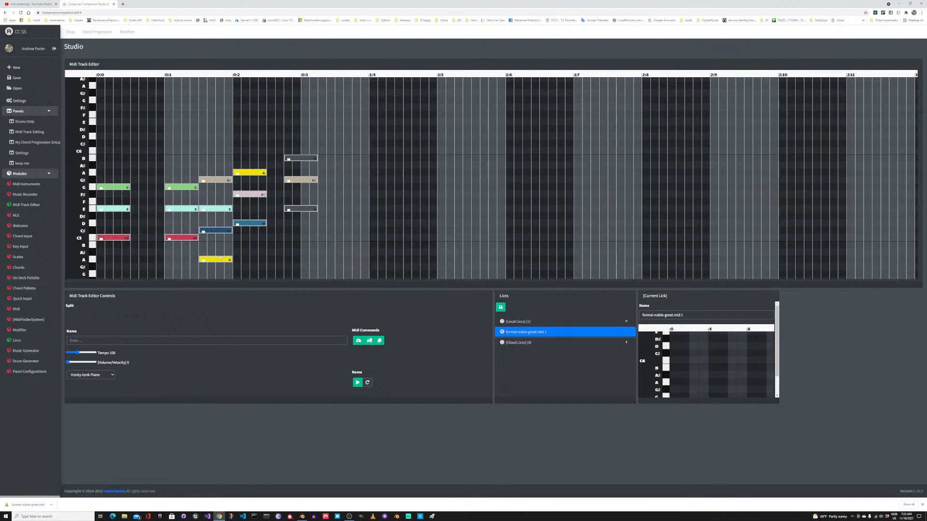
Step: Play the chords back at the current tempo, a slower one and a faster one
left_click(358, 382)
left_click_drag(78, 353, 75, 354)
left_click(357, 382)
left_click_drag(75, 353, 90, 353)
left_click(357, 382)
left_click_drag(91, 353, 85, 353)
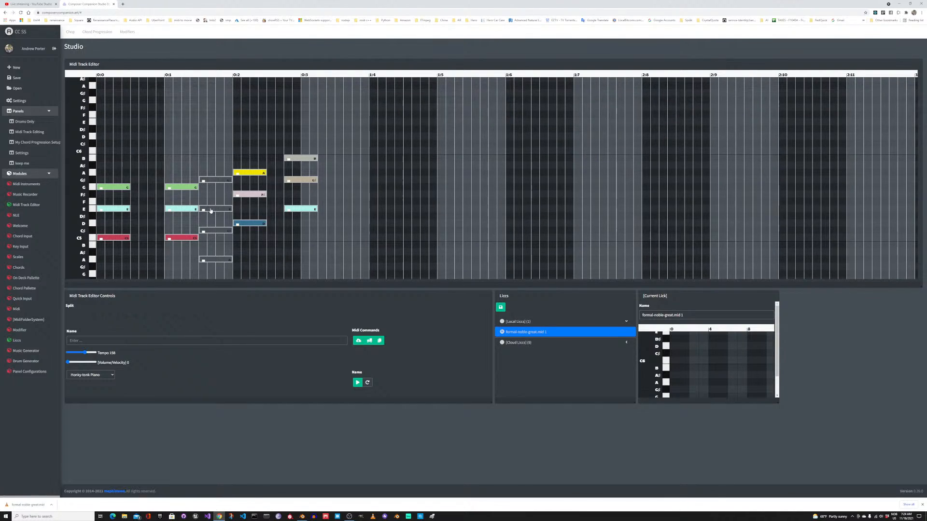
Step: Try a changed velocity on the chords from 0:1 to 0:2, and set the E5 and C5 notes at 0:1 to 106
left_click(222, 230)
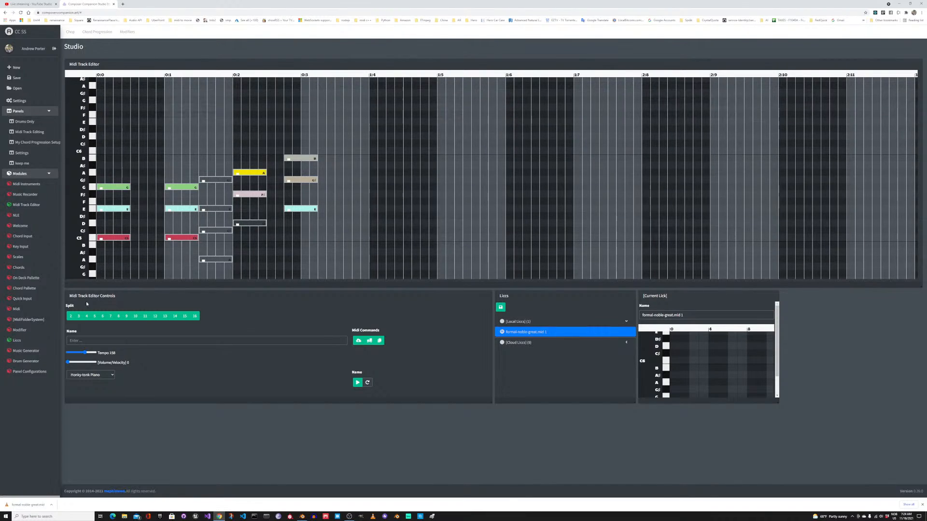
left_click_drag(253, 261, 185, 166)
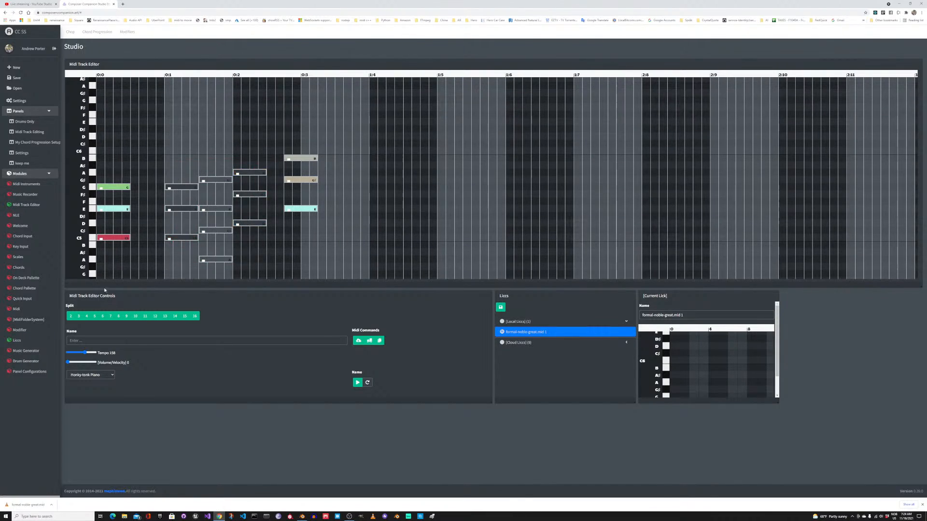
mouse_move(68, 362)
left_mouse_down()
mouse_move(95, 365)
mouse_move(82, 366)
left_mouse_up()
left_click_drag(170, 254, 178, 202)
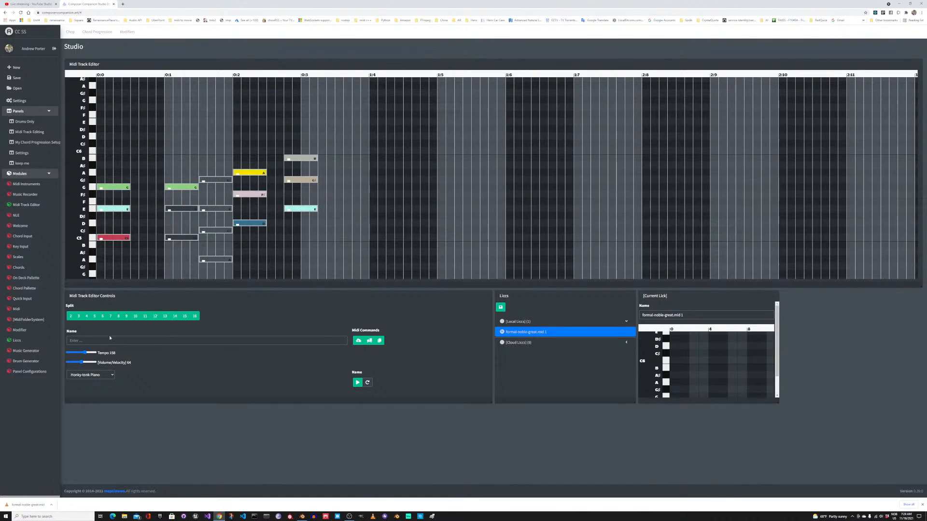
left_click_drag(86, 361, 90, 362)
left_click(170, 222)
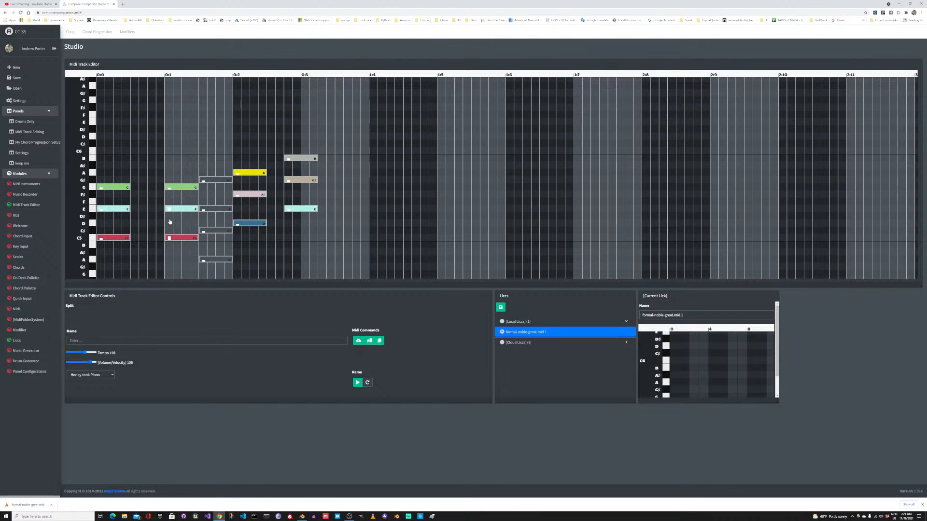
Step: Set the velocity of all chord notes to 98
left_click_drag(332, 271, 106, 150)
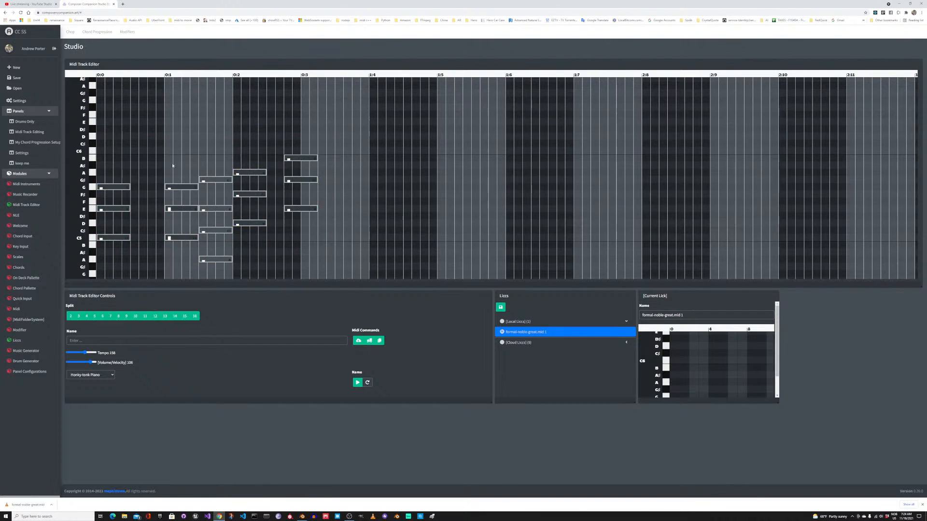
mouse_move(92, 362)
left_mouse_down()
mouse_move(80, 364)
mouse_move(89, 363)
left_mouse_up()
left_click(306, 264)
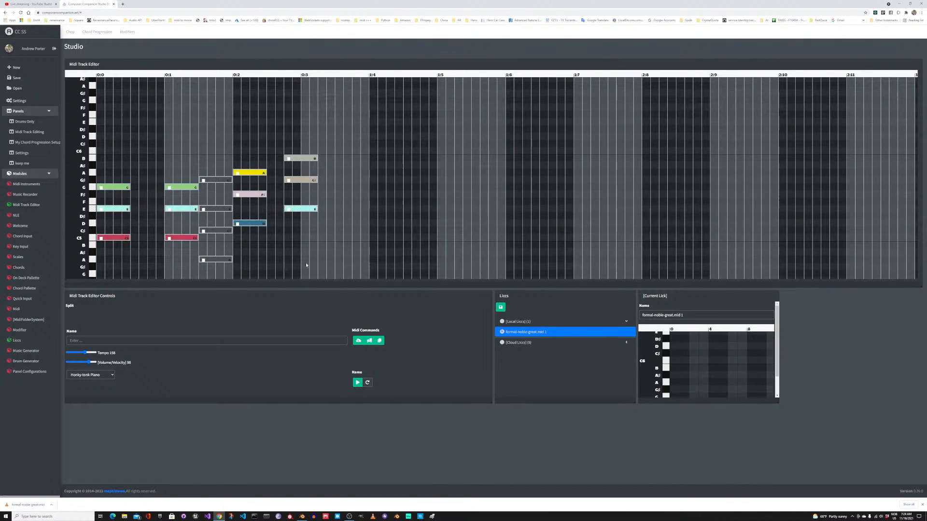
Step: Set the velocity of the last chord's notes to 74, and play the chords back
left_click_drag(324, 216, 319, 168)
left_click_drag(322, 216, 304, 166)
left_click_drag(89, 364, 84, 363)
left_click(357, 384)
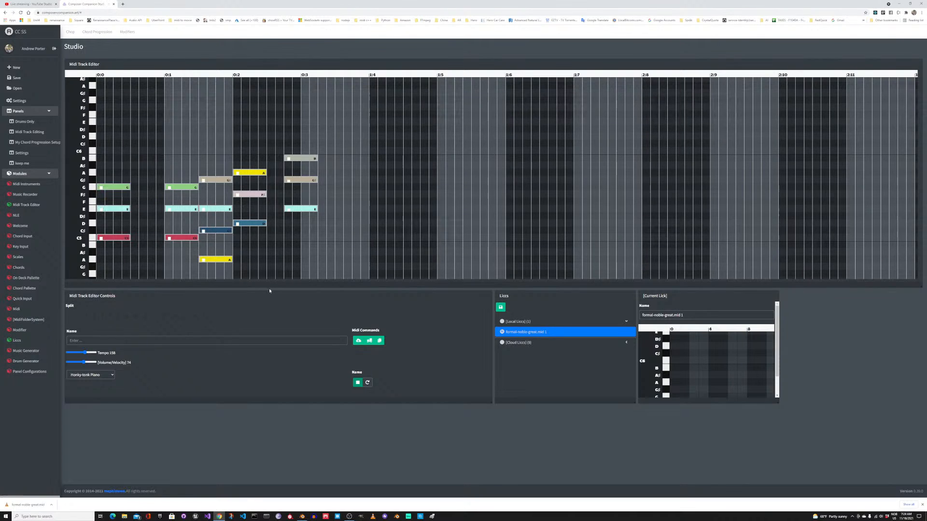
Step: Set the tempo to 63 and the first chord's velocity to 39, and play part of the track
left_click(74, 363)
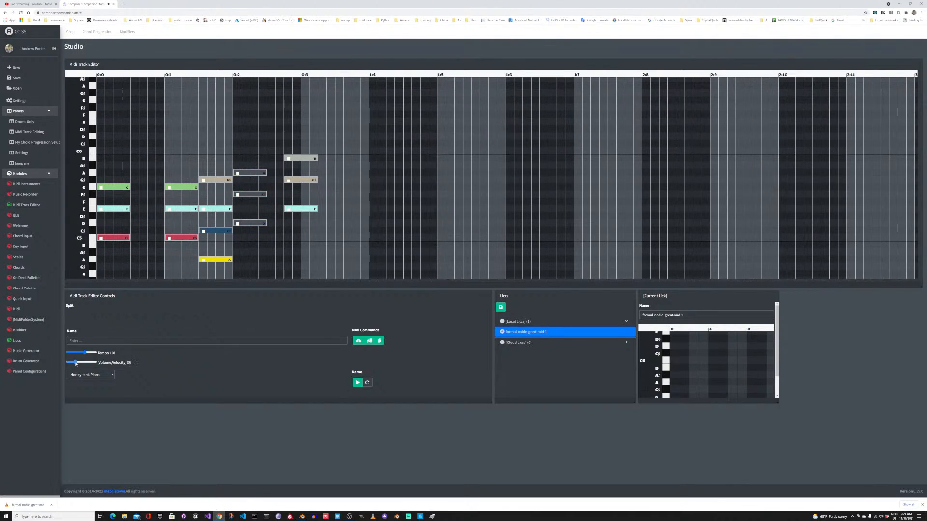
mouse_move(75, 364)
left_mouse_down()
mouse_move(92, 364)
mouse_move(74, 354)
left_mouse_up()
left_click_drag(140, 175, 110, 246)
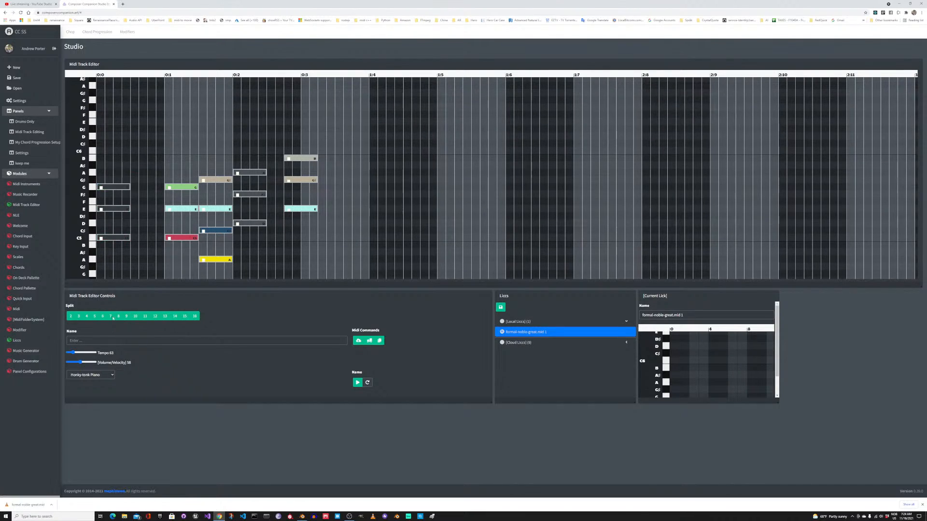
left_click_drag(80, 362, 76, 363)
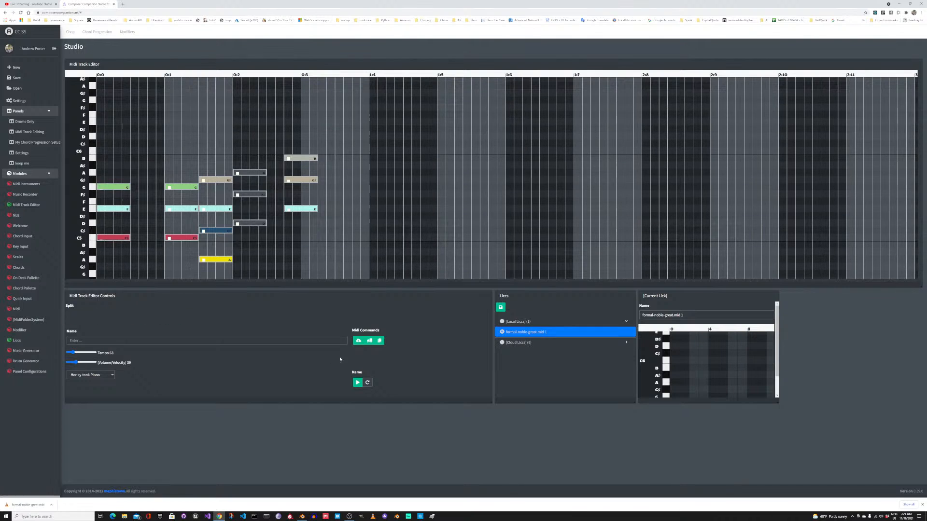
left_click(357, 382)
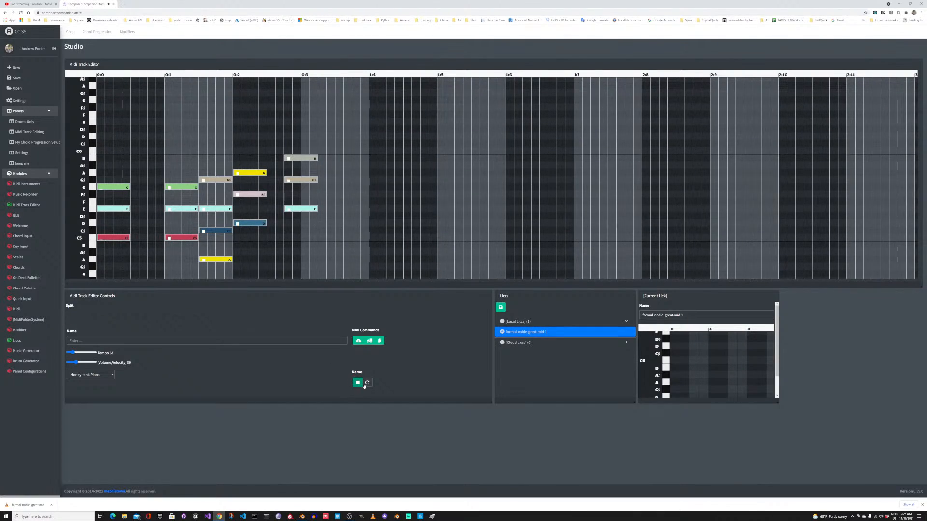
left_click(358, 383)
Step: Draw a long note on G5 from late in 0:3 to early in 1:6, and move it down to E5
left_click_drag(354, 188, 522, 188)
left_click(449, 188)
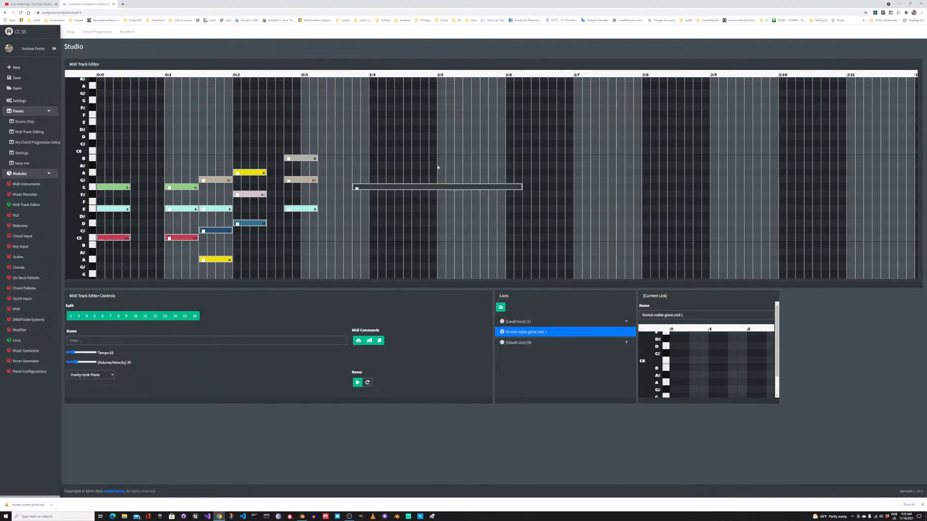
left_click_drag(428, 188, 420, 217)
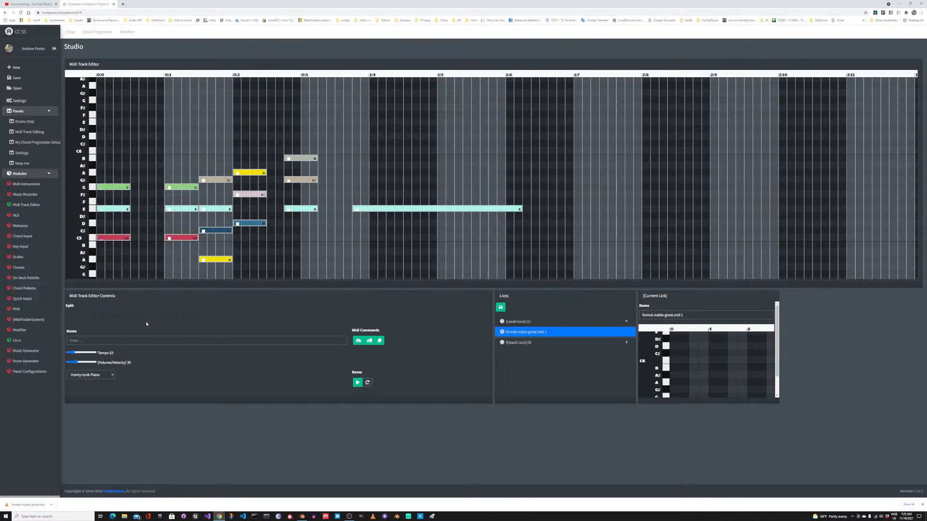
Step: Split the long E5 note into 2 halves, placing the first on C#5, the second on D#5 and a full-length note on A5
left_click(416, 209)
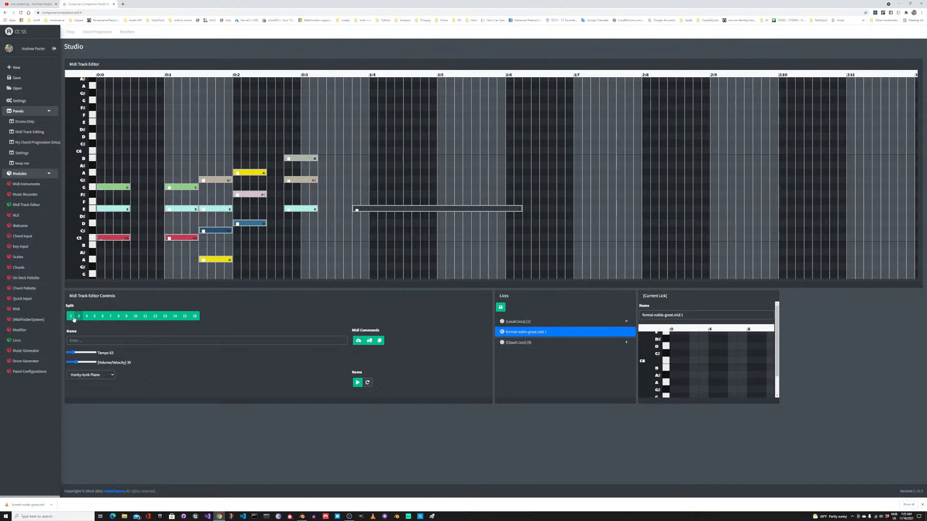
left_click(74, 317)
left_click_drag(460, 216, 455, 177)
left_click(415, 211)
left_click_drag(414, 213, 413, 234)
left_click_drag(420, 178, 416, 182)
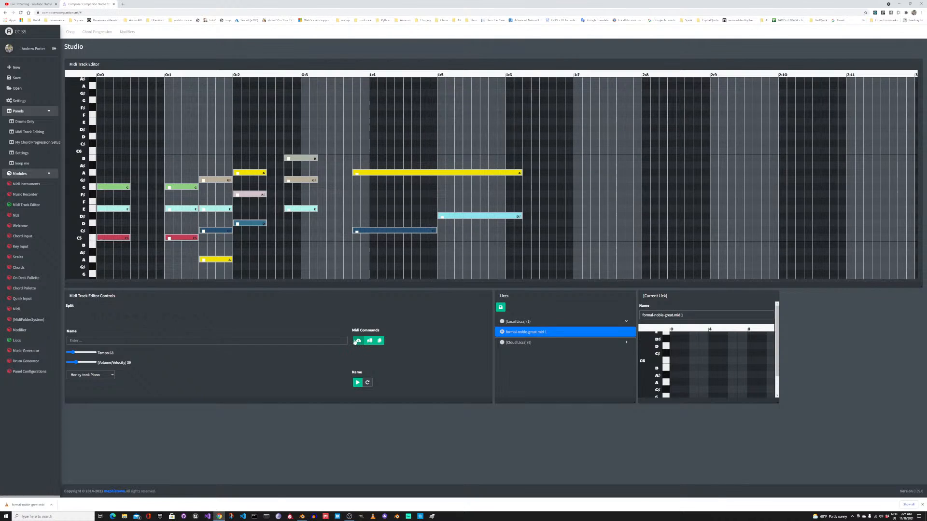
Step: Name the track "asdf asdf asdf" and download it as a MIDI file
left_click(338, 340)
type("asdf asdf asdf")
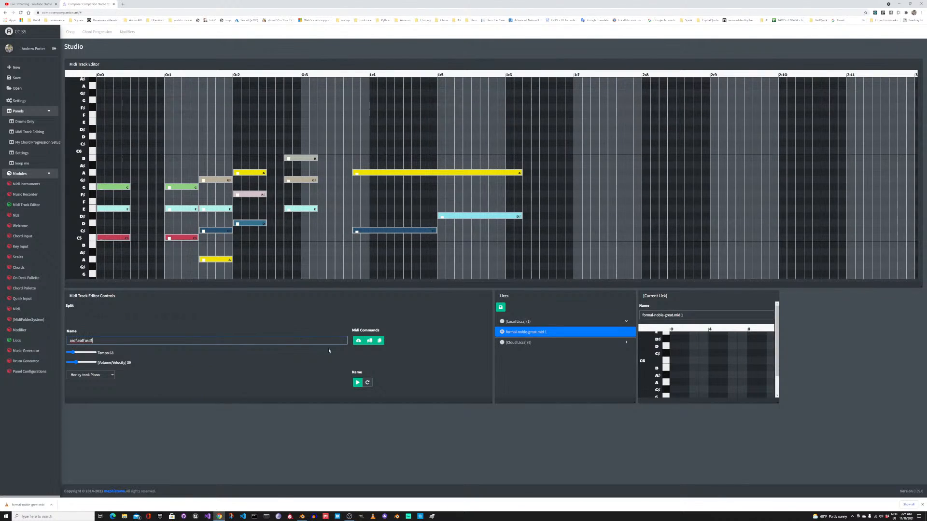
left_click(358, 342)
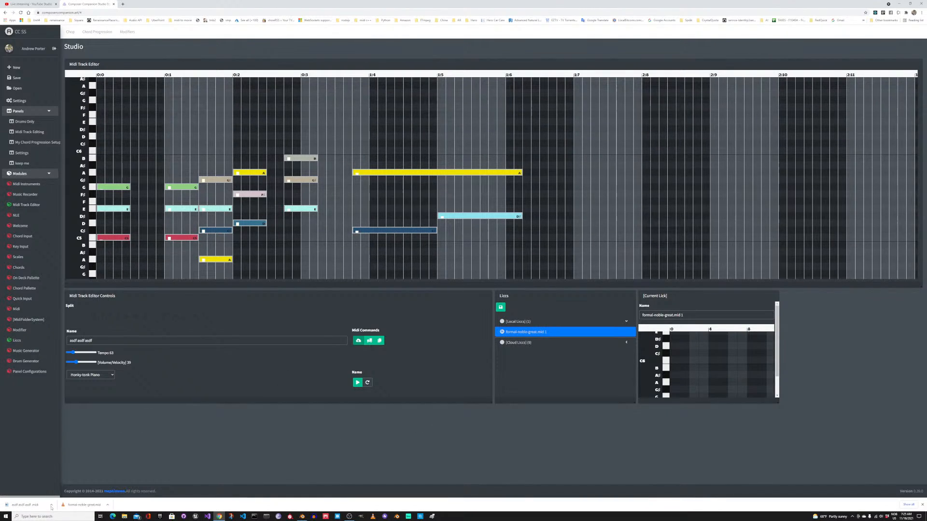
Step: Open the Chop workspace and bring up the options for the downloaded file asdf asdf asdf.mid
left_click(73, 32)
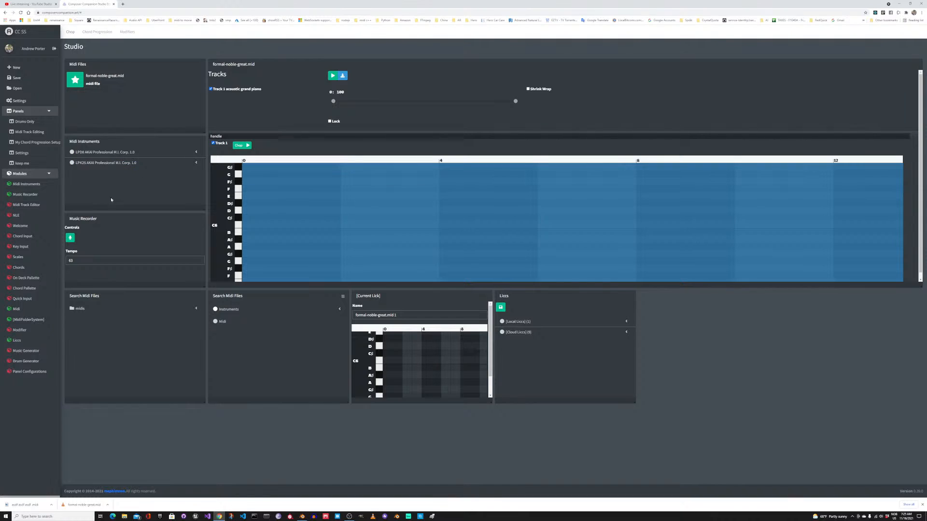
left_click(51, 505)
left_click(88, 85)
Step: Return to the Midi Track Editing layout, widen the Current Lick panel to the track editor's edge, and bring its notes into view
left_click(30, 132)
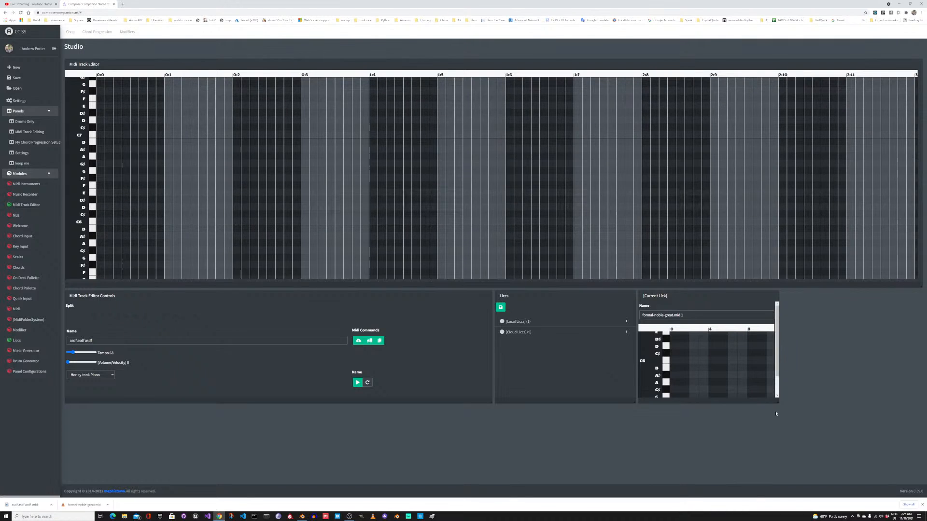
left_click_drag(779, 402, 920, 403)
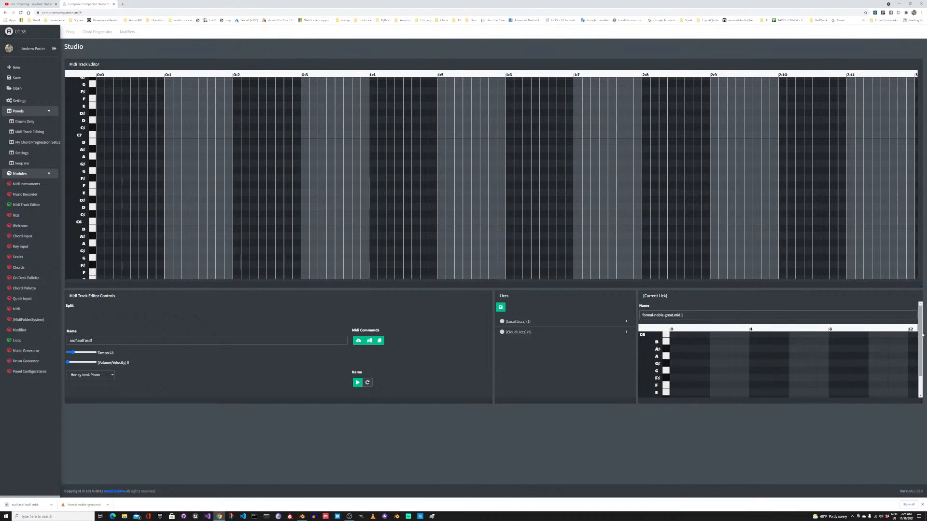
scroll(796, 344, "down", 1)
scroll(786, 348, "down", 1)
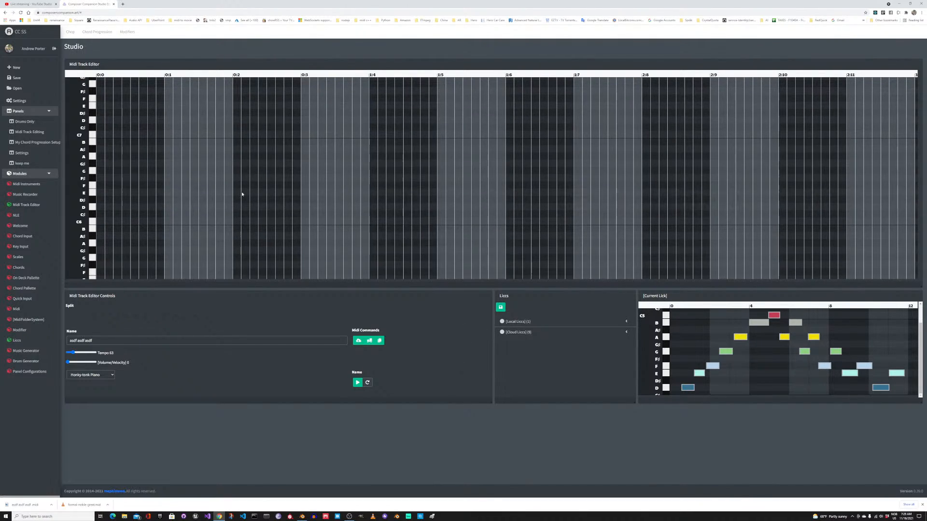
scroll(248, 200, "down", 3)
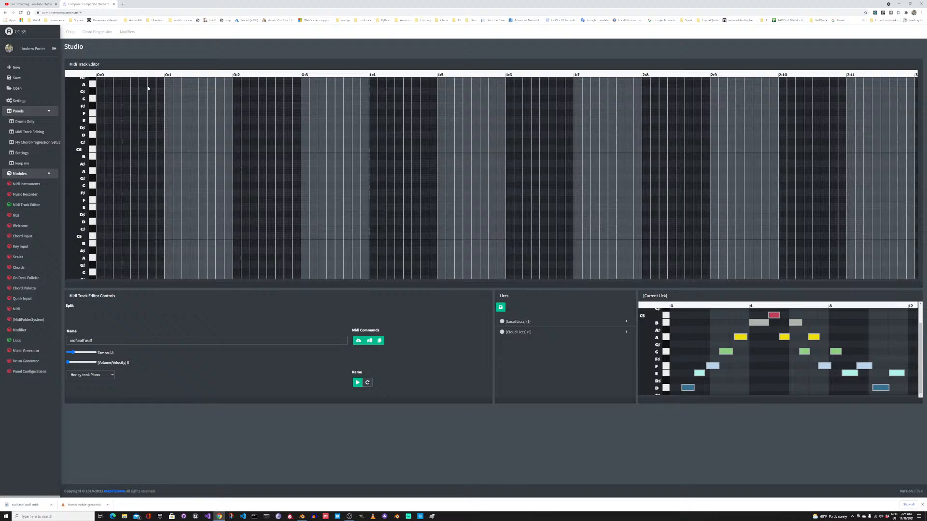
Step: Open the Chord Progression workspace and load the song progression Afternoon In Paris
left_click(97, 31)
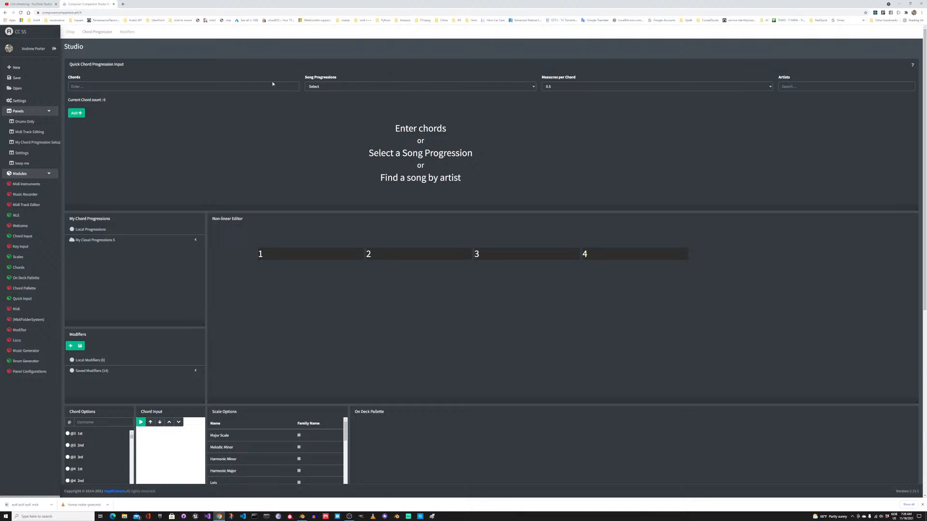
left_click(395, 87)
left_click(361, 129)
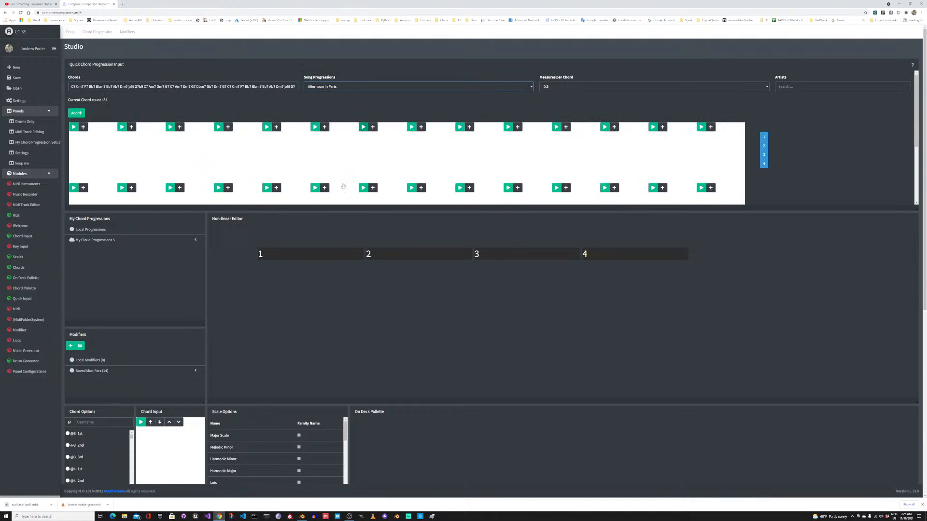
Step: Add the loaded Afternoon In Paris chords to the non-linear editor
left_click(76, 113)
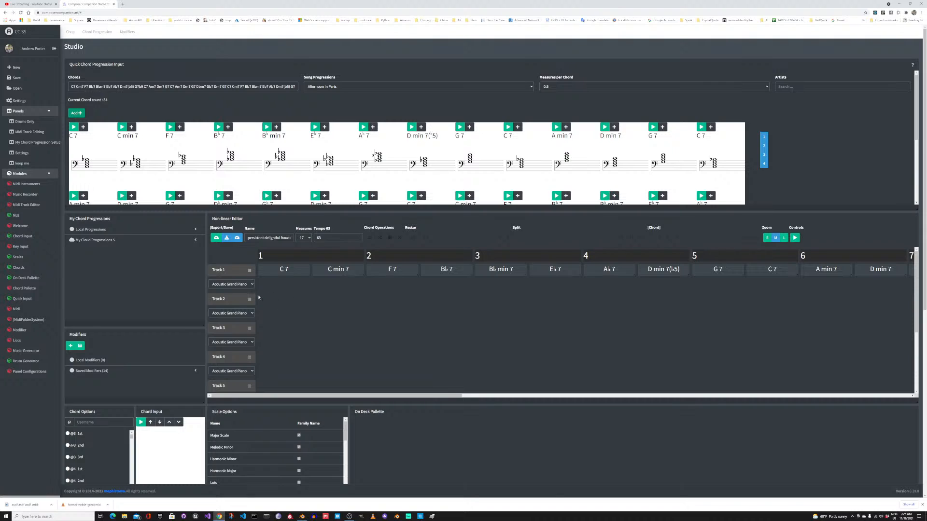
left_click(92, 372)
Step: Open the Modifiers workspace and select the local modifier domestic-impressed-mod for editing
left_click(127, 32)
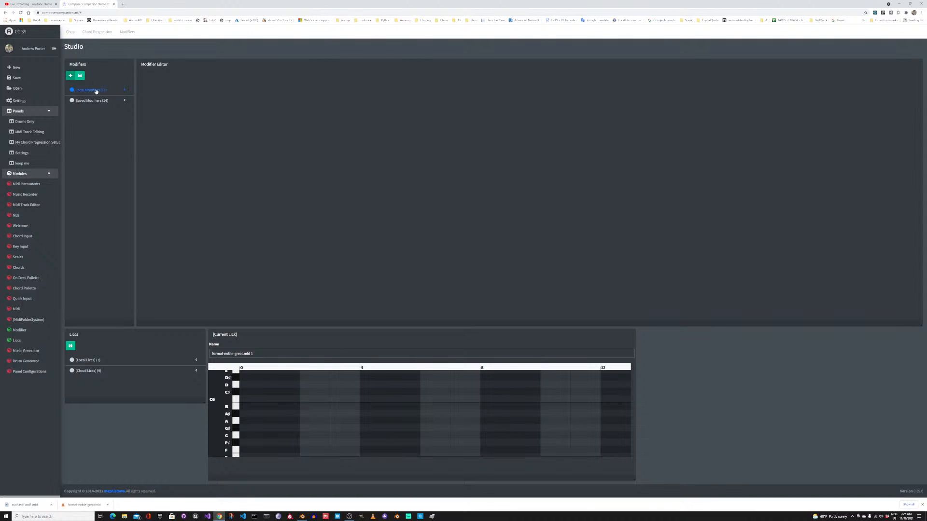
left_click(93, 91)
left_click(94, 100)
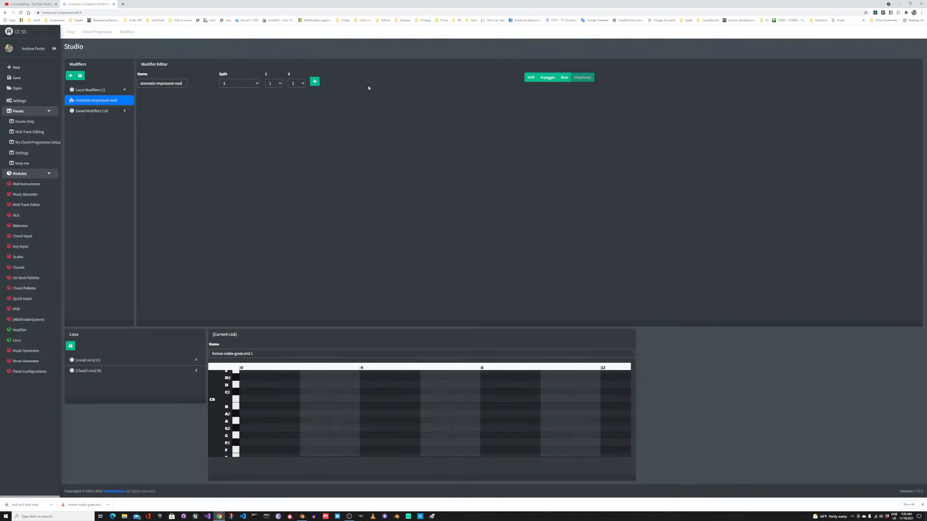
Step: Replace a trial two-part split with a single-part split in the domestic-impressed-mod modifier
left_click(314, 81)
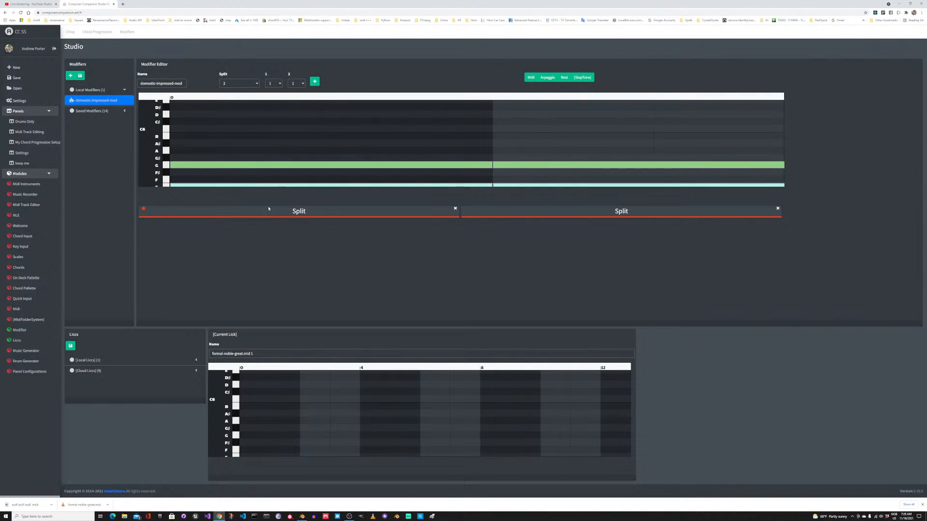
left_click(455, 208)
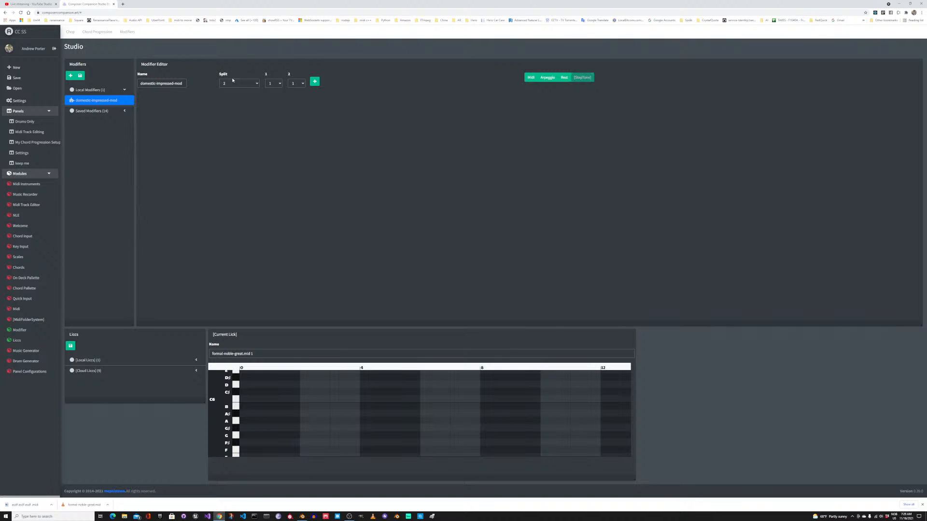
left_click(239, 83)
left_click(230, 92)
left_click(292, 81)
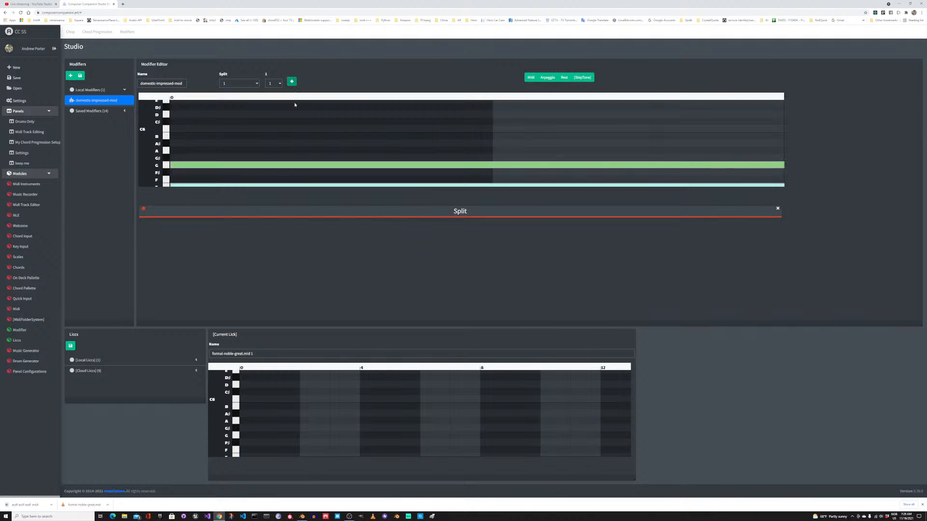
scroll(349, 149, "down", 3)
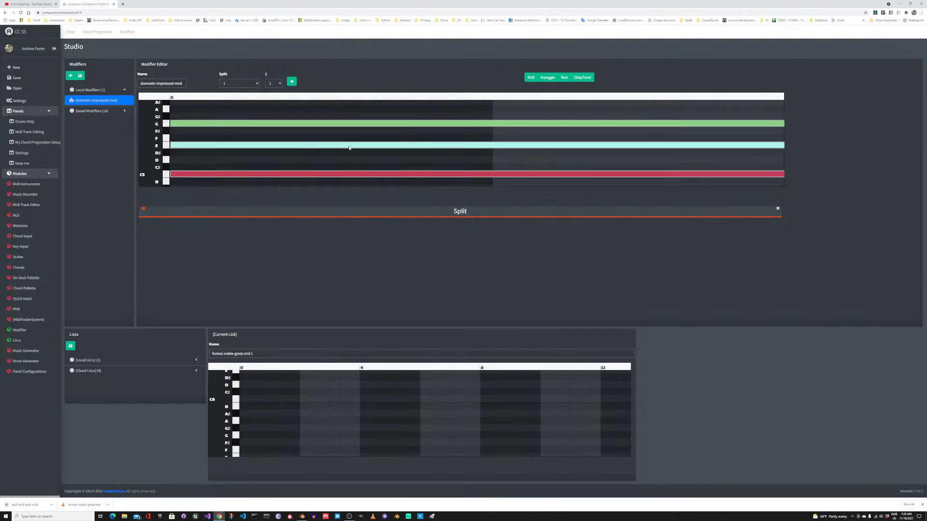
scroll(348, 150, "up", 2)
scroll(336, 154, "down", 1)
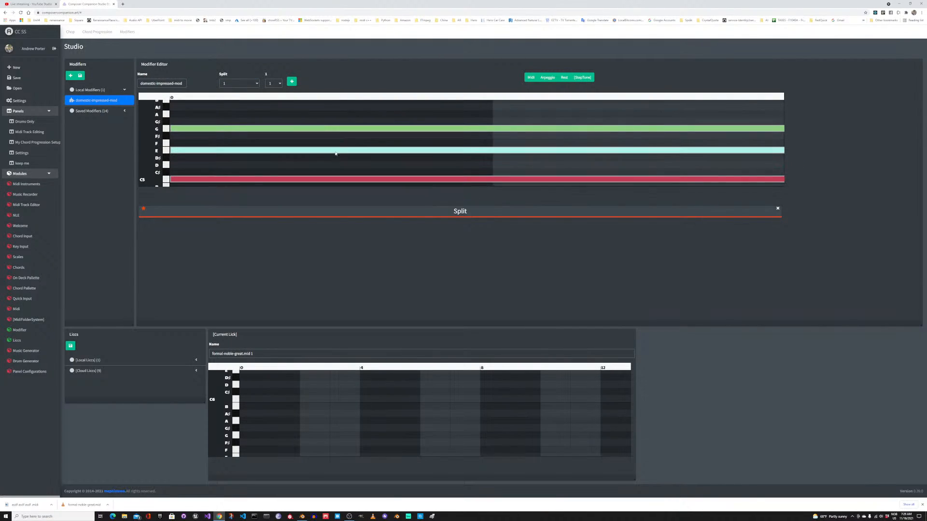
Step: Add a Midi layer to the modifier and assign it the lick formal-noble-great.mid 1
left_click(533, 80)
left_click(817, 105)
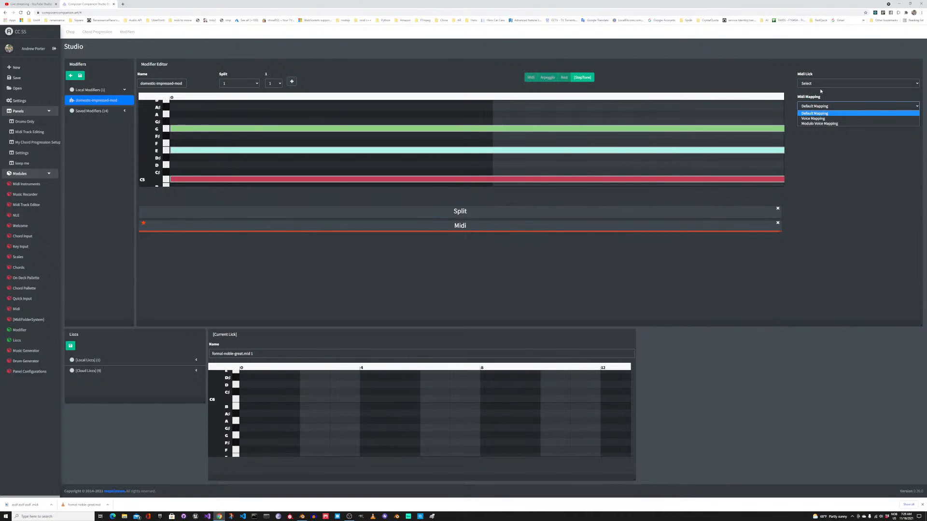
left_click(820, 84)
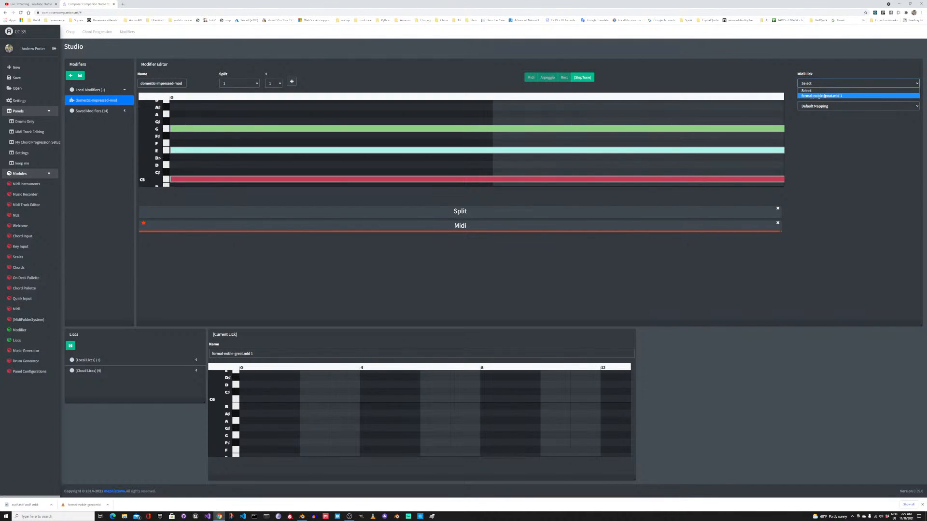
left_click(826, 96)
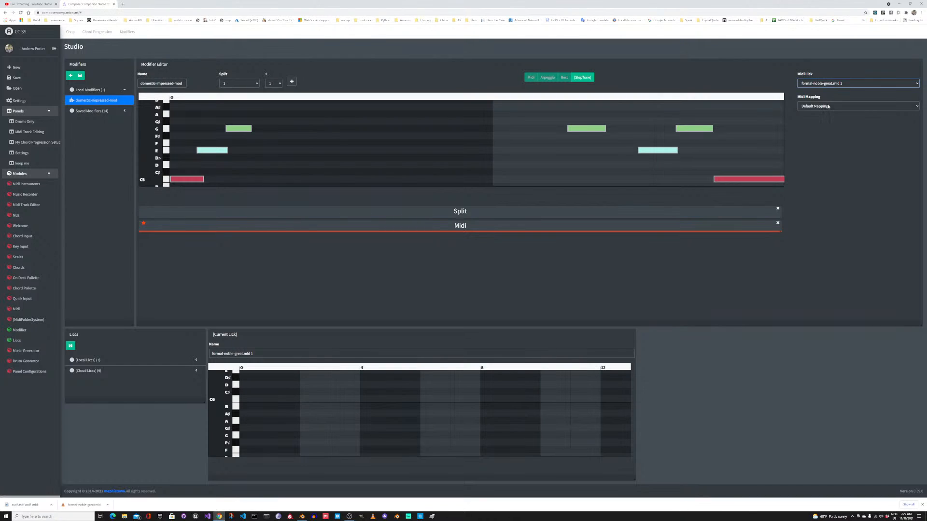
Step: Set the Midi layer's mapping to Modulo Voice Mapping
left_click(828, 107)
left_click(523, 142)
scroll(523, 142, "down", 1)
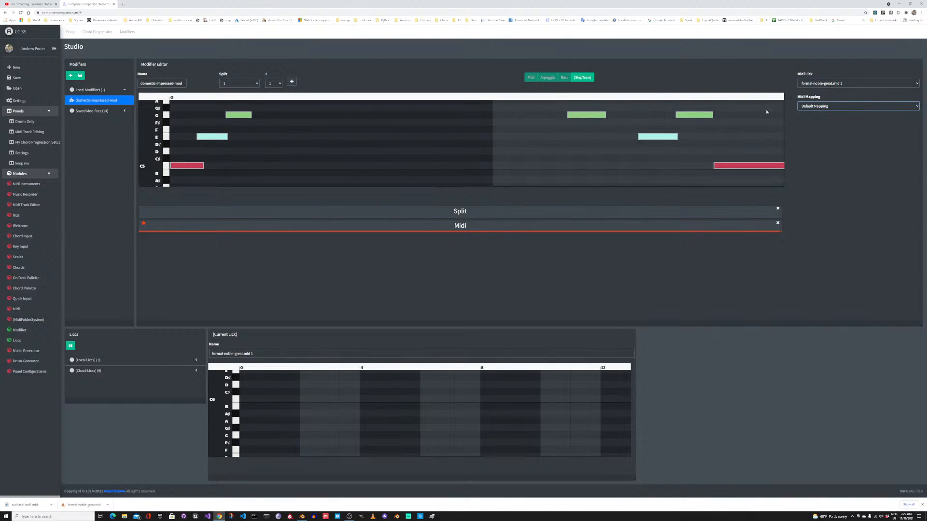
left_click(802, 106)
left_click(813, 125)
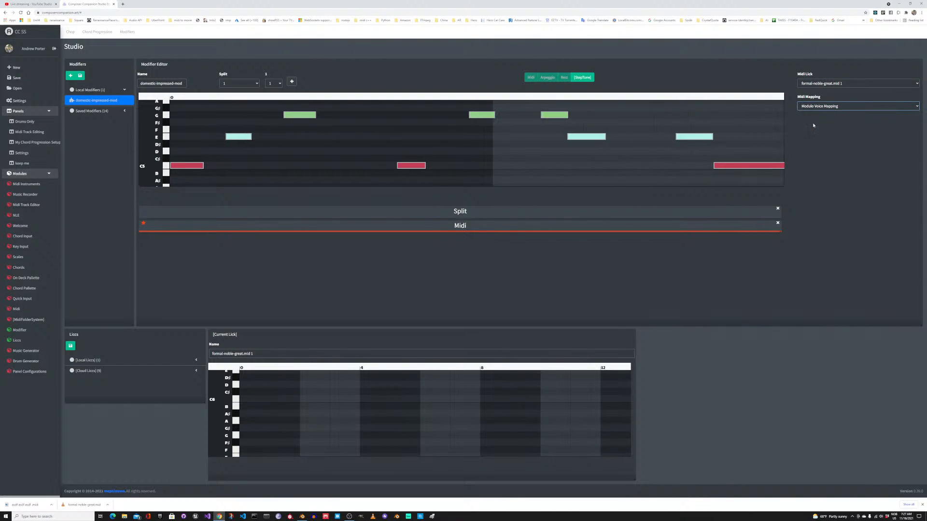
scroll(540, 131, "down", 1)
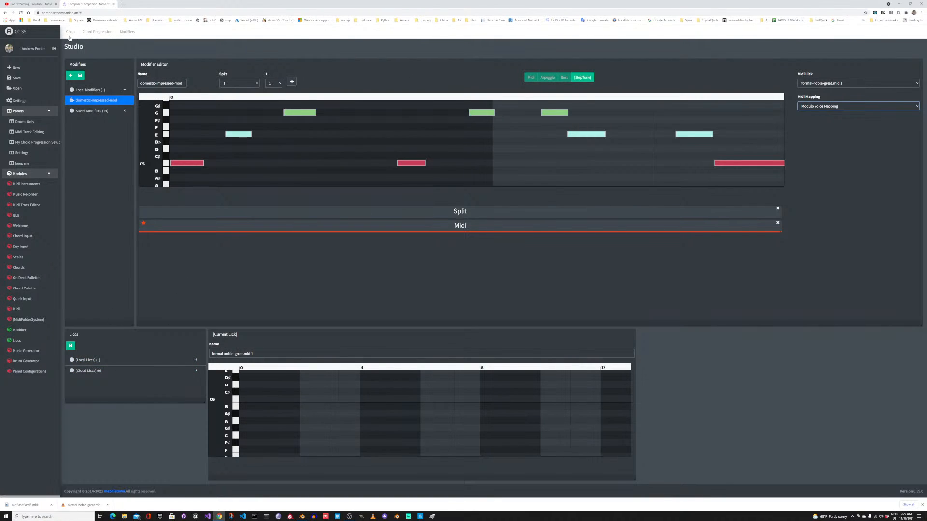
Step: Return to the Chord Progression workspace and add the local modifier domestic-impressed-mod to Track 1's row
left_click(89, 33)
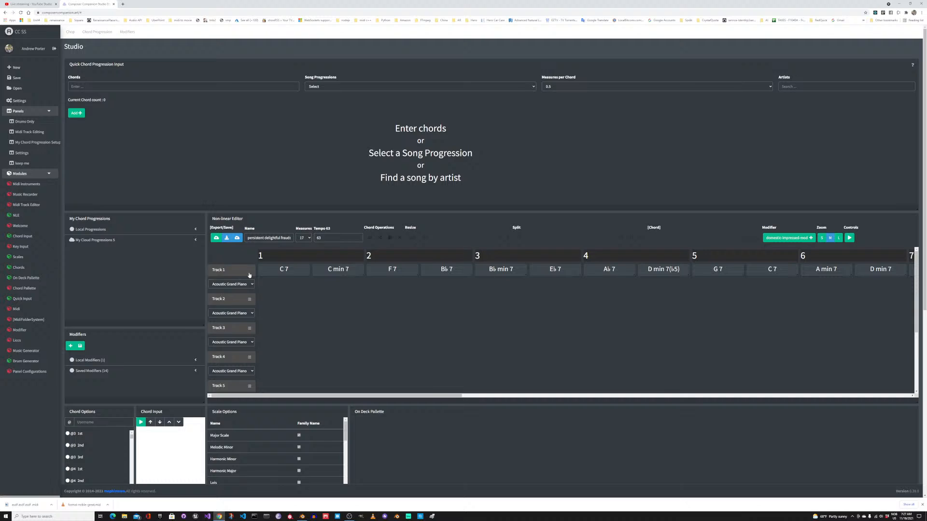
left_click(249, 274)
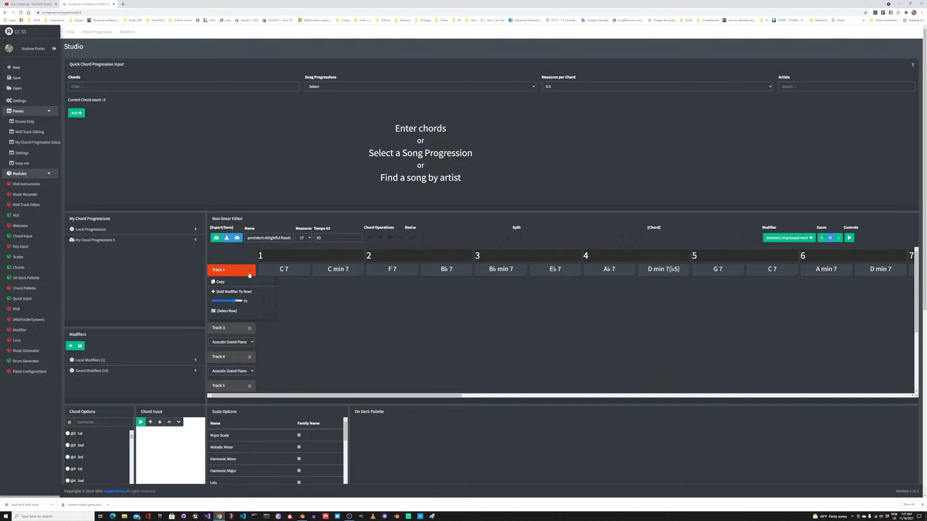
left_click(140, 360)
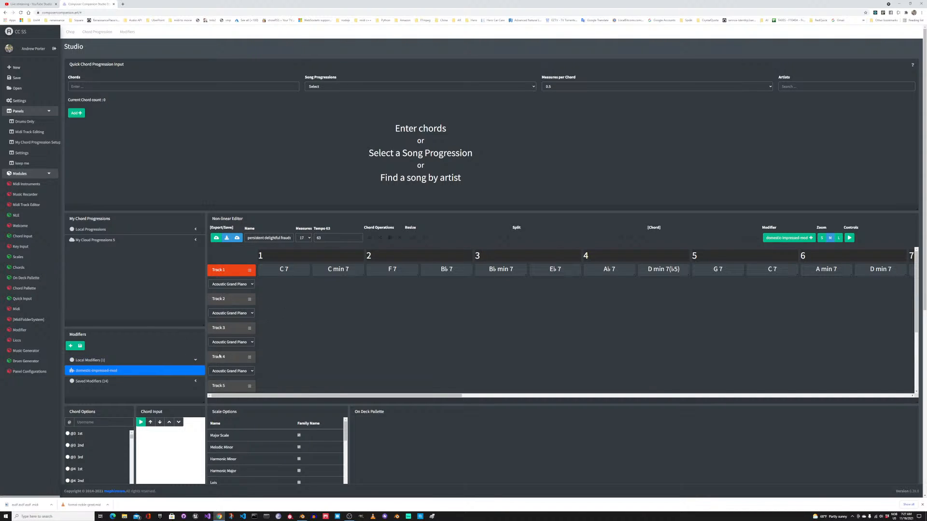
left_click(249, 270)
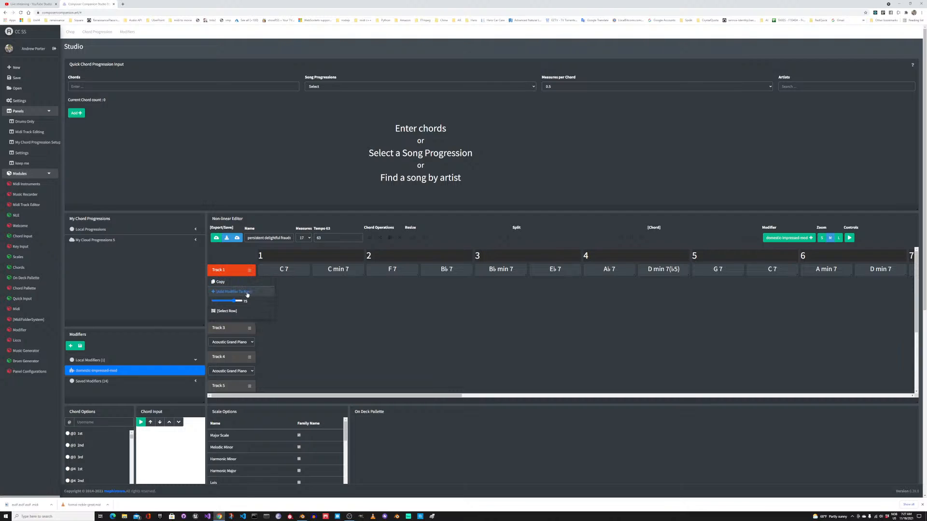
left_click(247, 292)
left_click_drag(273, 285, 477, 300)
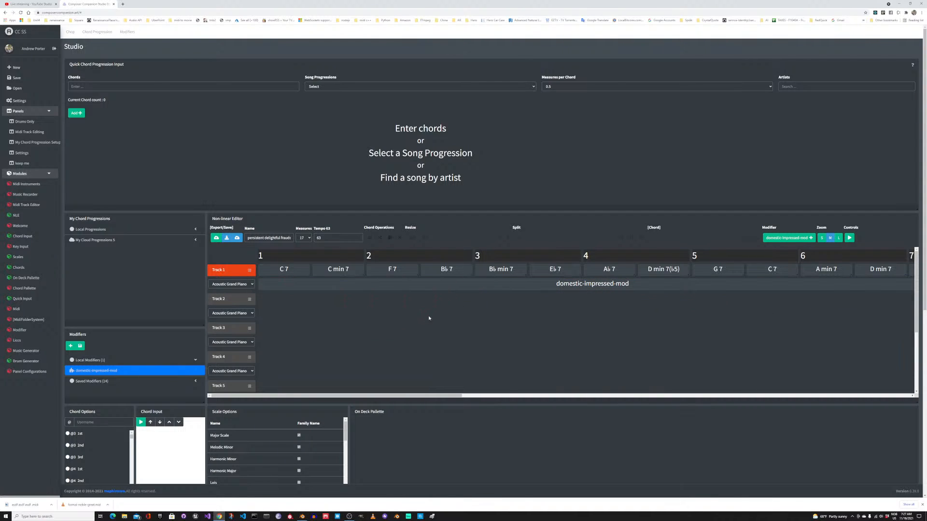
Step: Play the chord progression with the modifier applied and stop playback
left_click(849, 237)
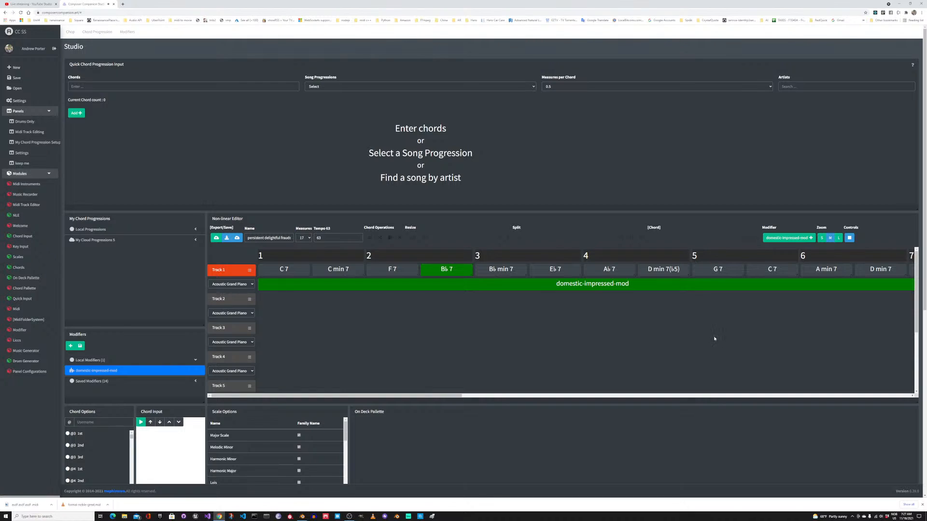
left_click(849, 237)
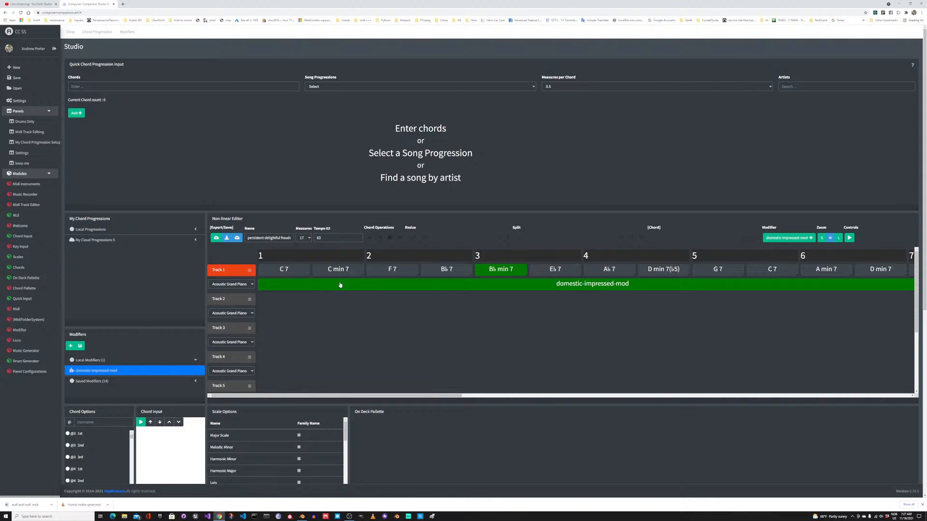
scroll(583, 300, "down", 1)
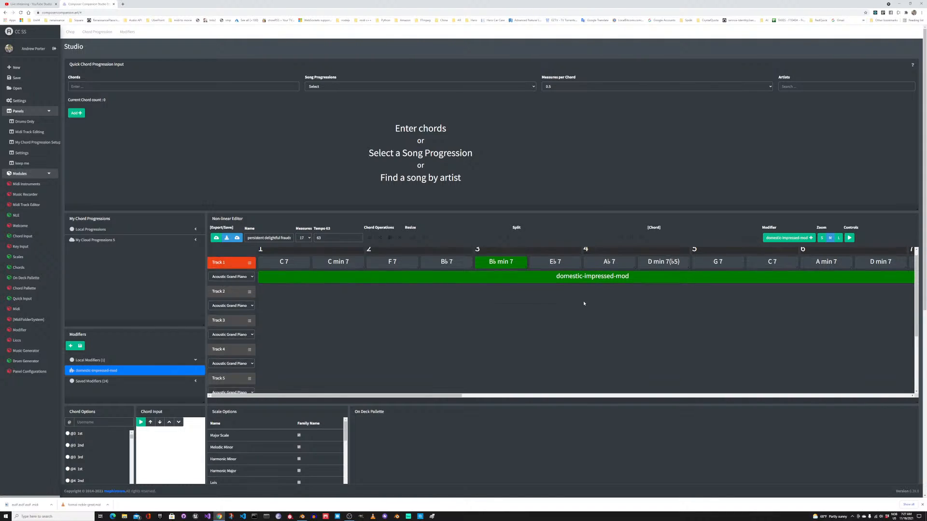
scroll(542, 331, "up", 1)
Step: Shorten the modifier block under Track 1 so it ends at the start of measure 4
left_click_drag(331, 395, 419, 401)
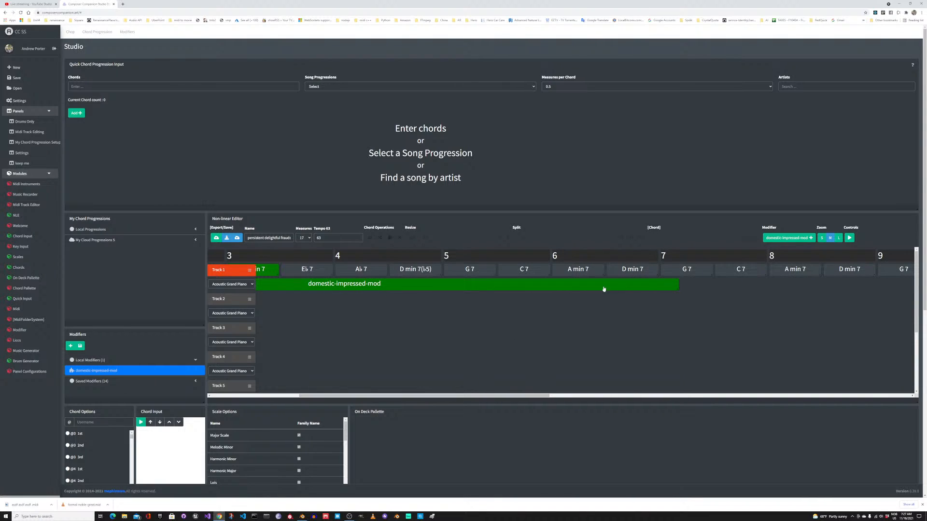
left_click_drag(677, 288, 333, 286)
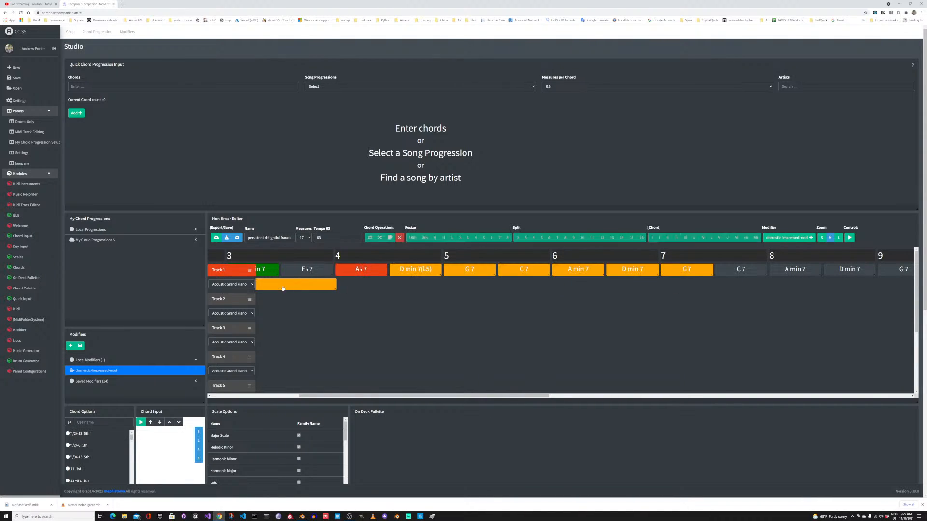
left_click(369, 290)
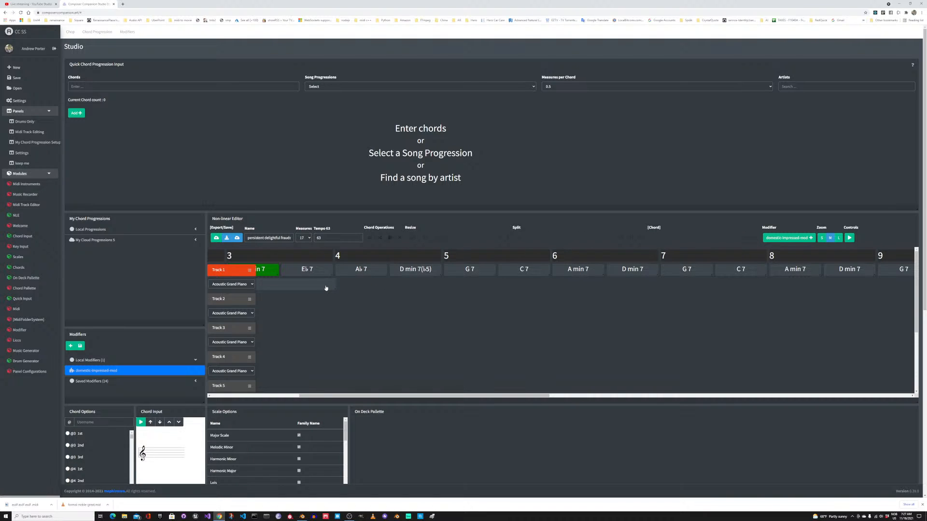
left_click_drag(324, 395, 237, 394)
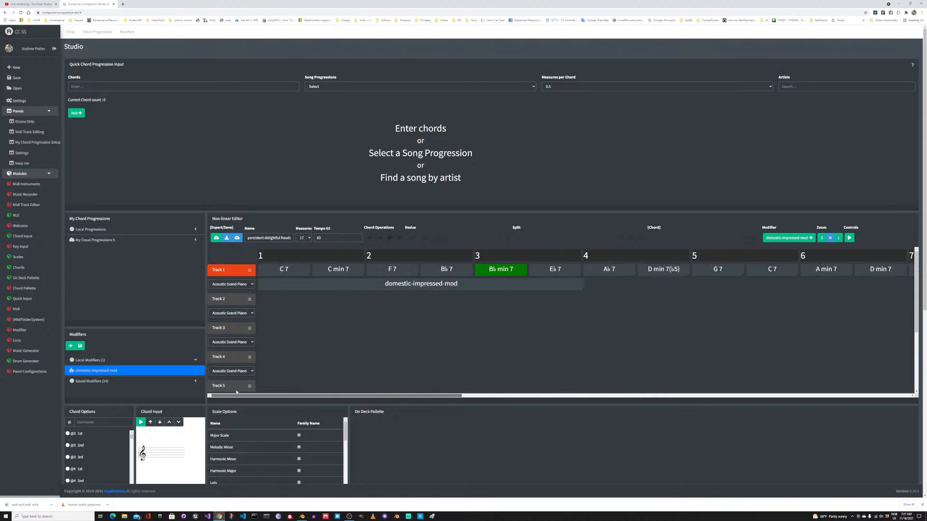
Step: Delete the modifier block, the F 7 and B♭ 7 chords in measure 2, and the B♭ min 7 chord in measure 3
left_click(382, 286)
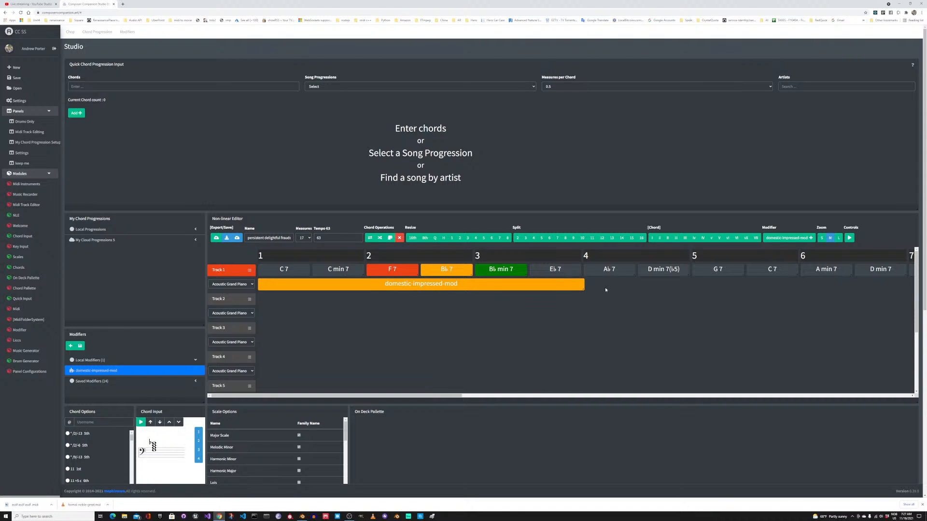
left_click(399, 238)
left_click(497, 269)
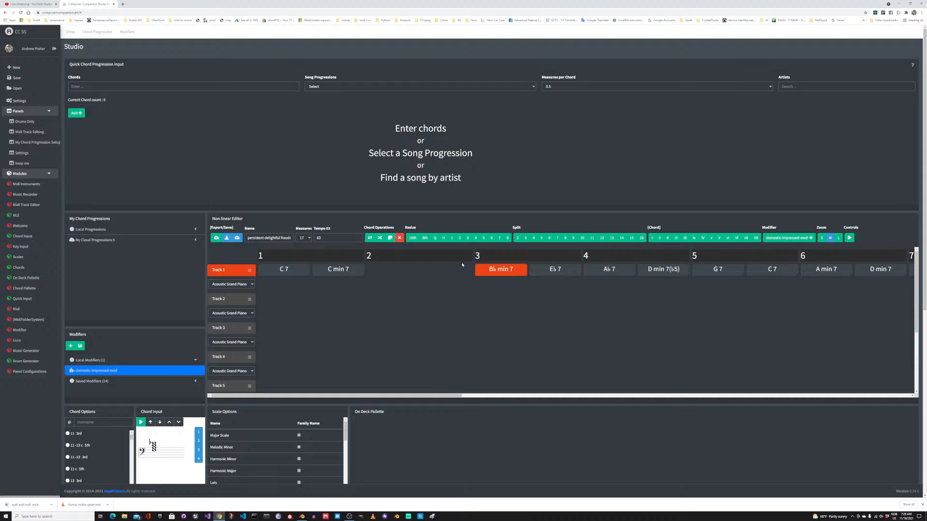
left_click(399, 238)
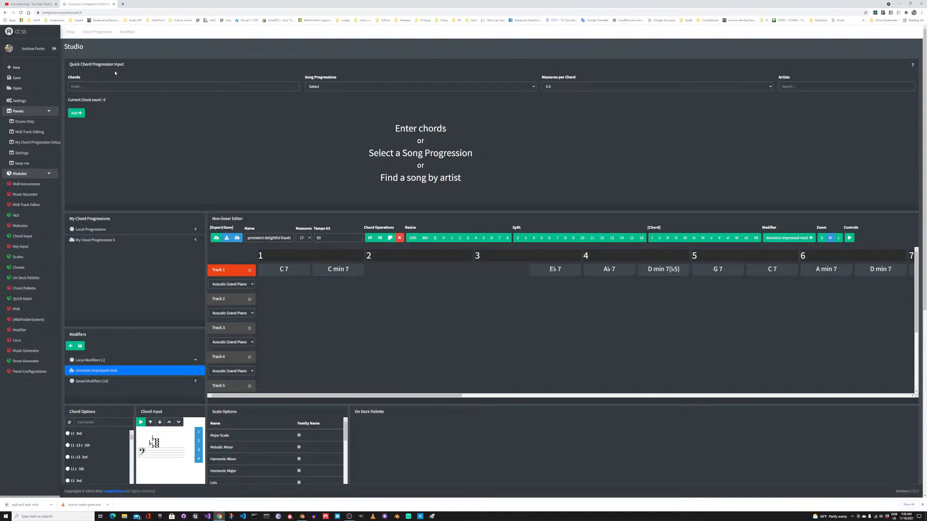
Step: Switch to YouTube Studio and end the live stream
left_click(26, 4)
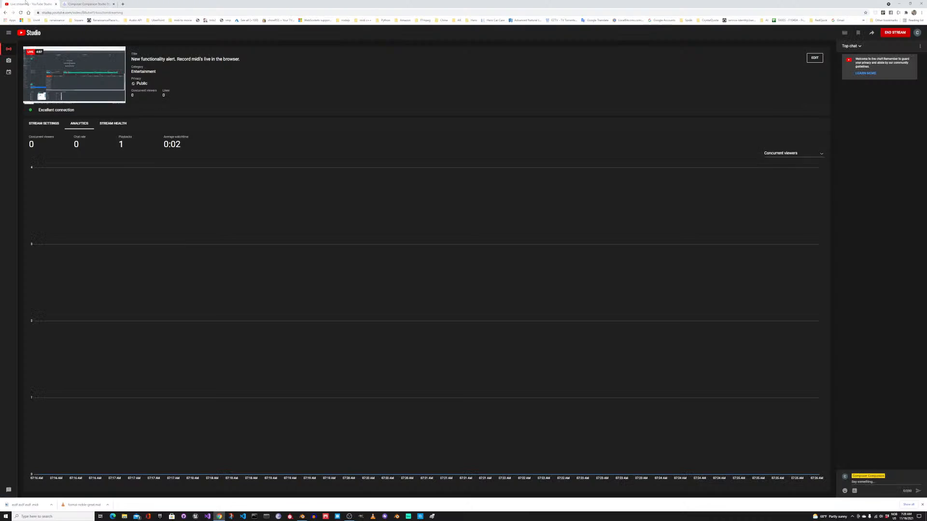
left_click(893, 34)
left_click(505, 282)
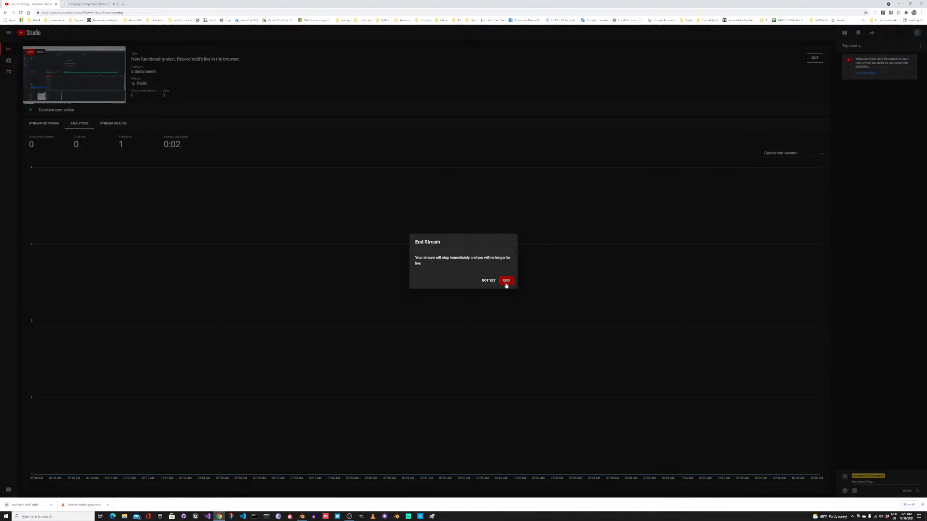